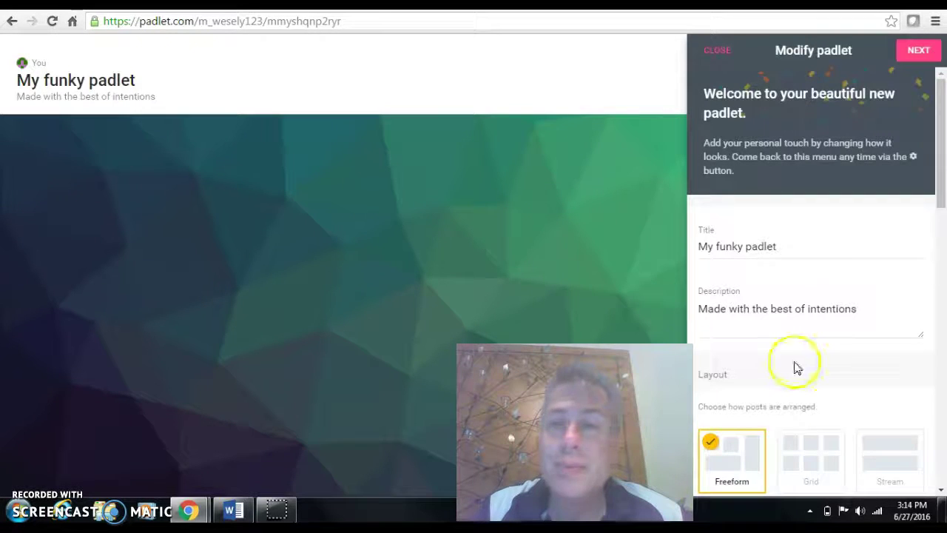
# Retitle the padlet 'Writing Journal' and set its description to 'Put name and date in bold'
pyautogui.moveTo(799, 247); pyautogui.dragTo(677, 230)
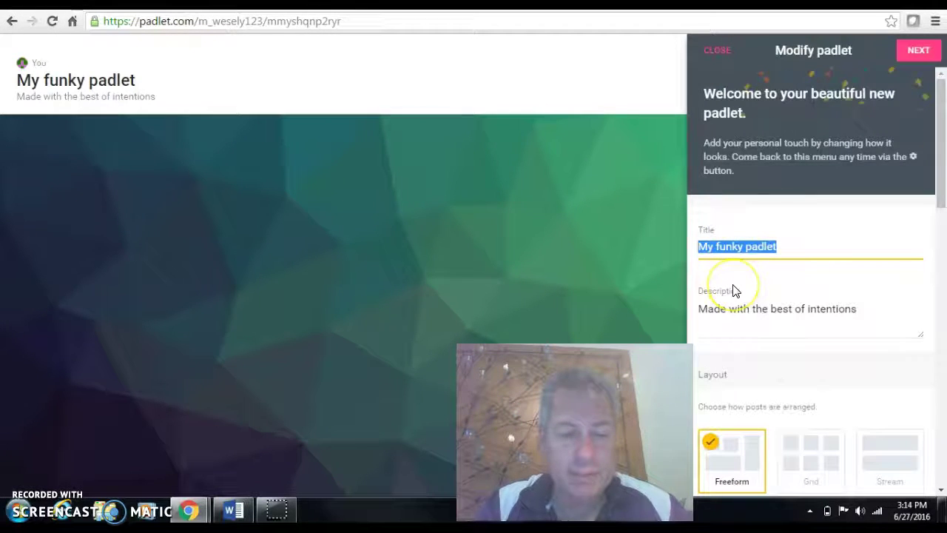
pyautogui.write('Writing Journal')
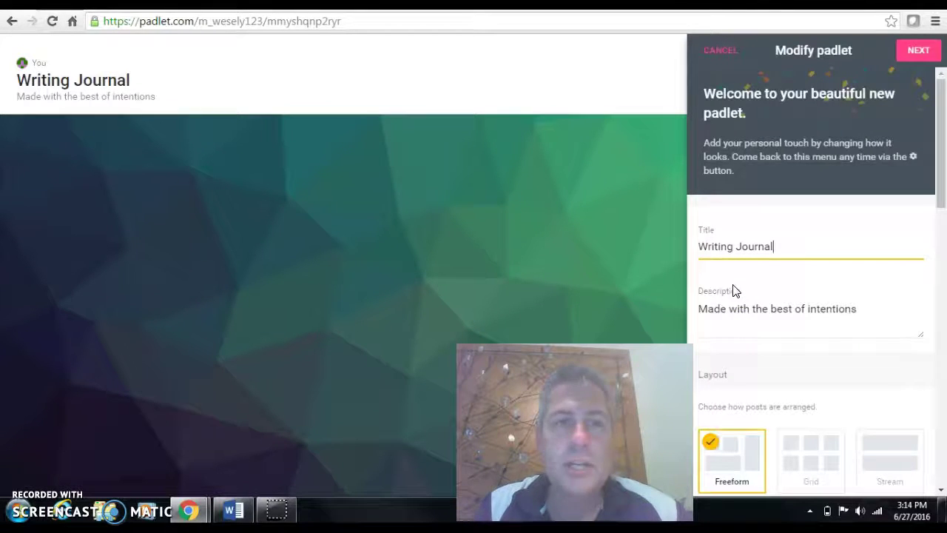
pyautogui.moveTo(856, 315); pyautogui.dragTo(670, 302)
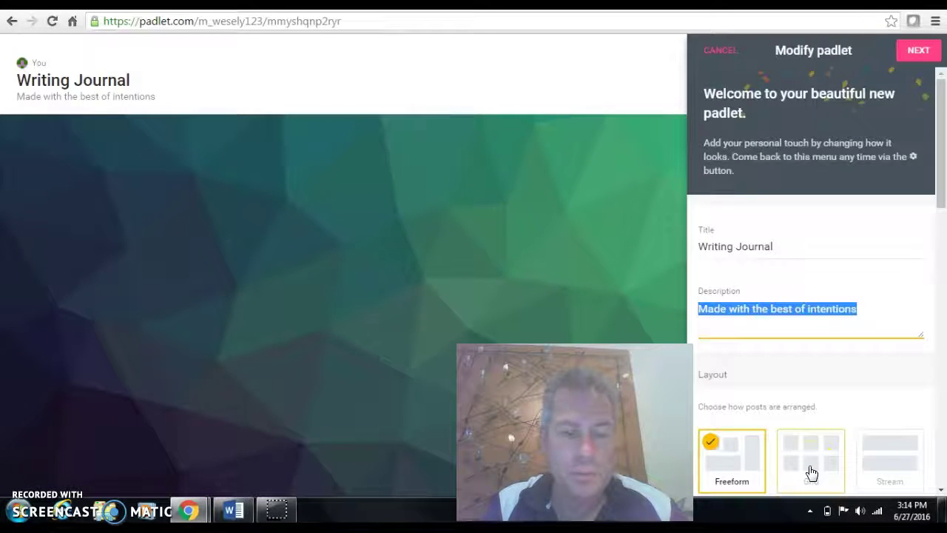
pyautogui.write('Put name and date in bold')
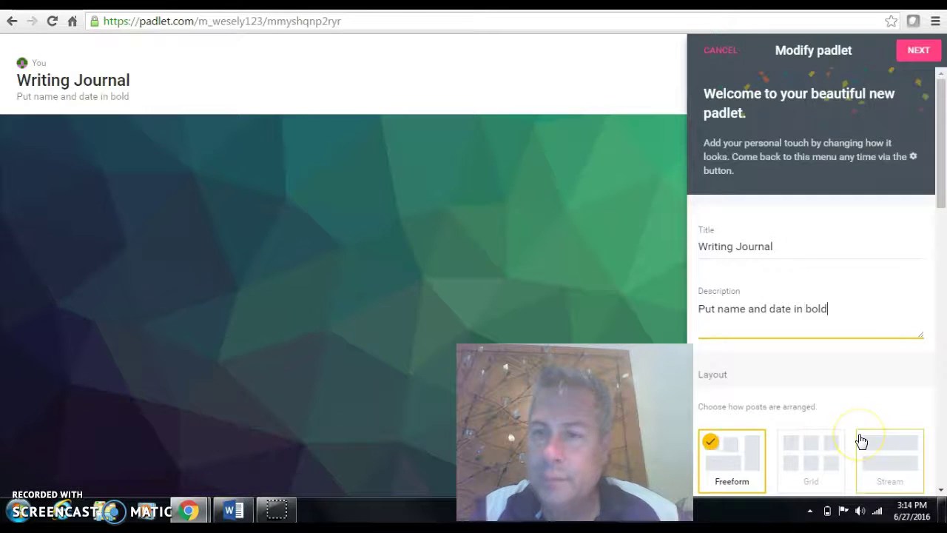
# Choose the Stream layout for the padlet's posts, replacing Freeform
pyautogui.scroll(-5, 841, 408)
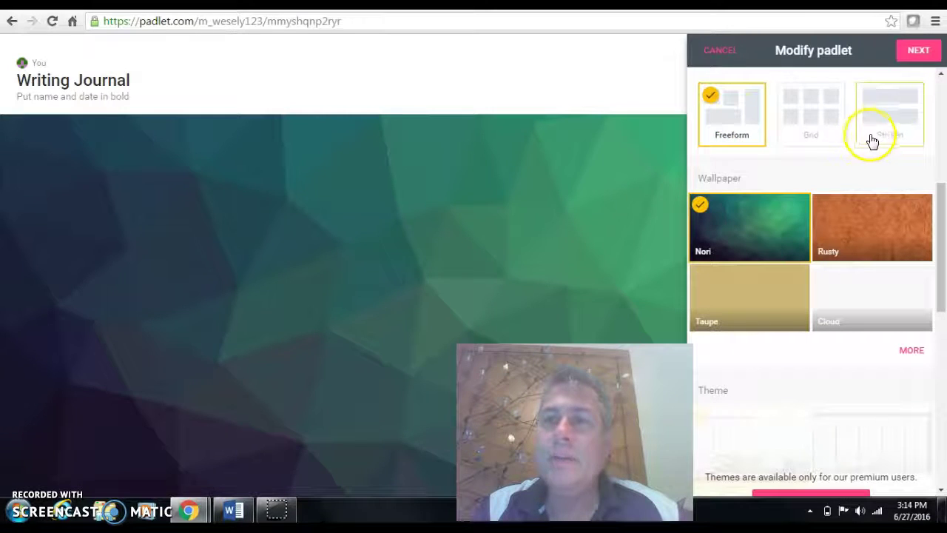
pyautogui.click(892, 128)
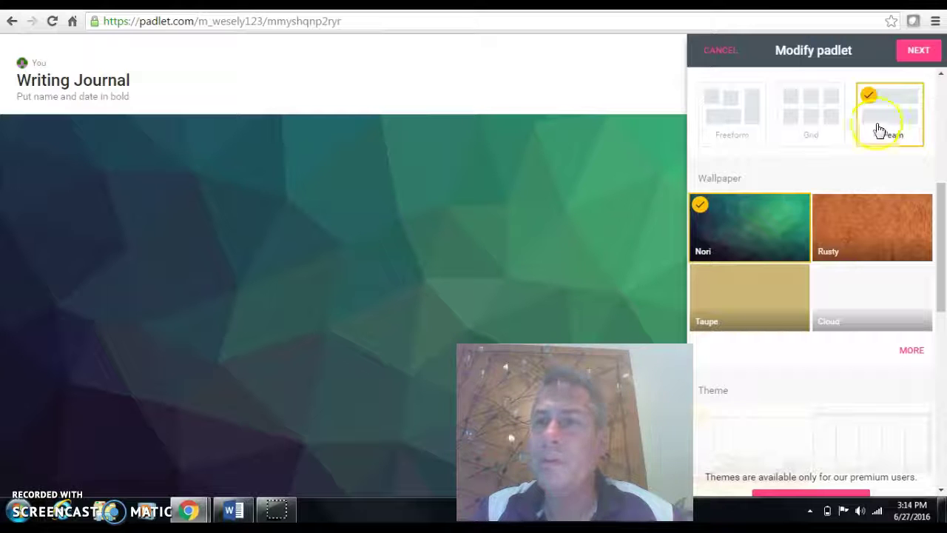
pyautogui.click(821, 120)
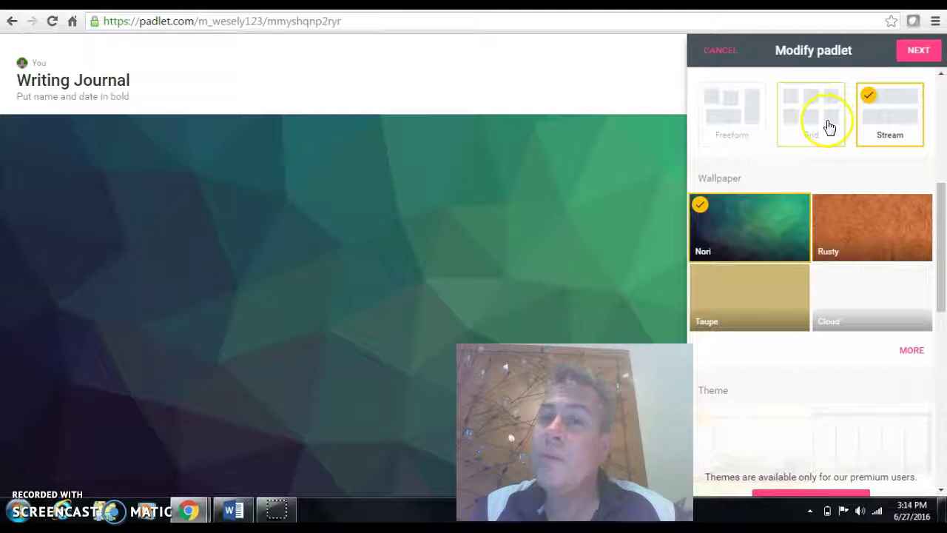
pyautogui.click(749, 111)
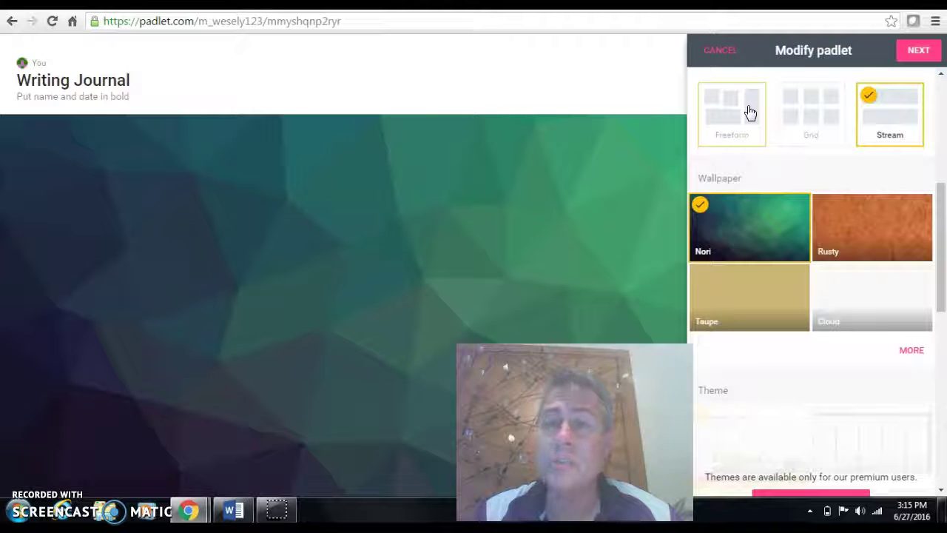
pyautogui.click(809, 121)
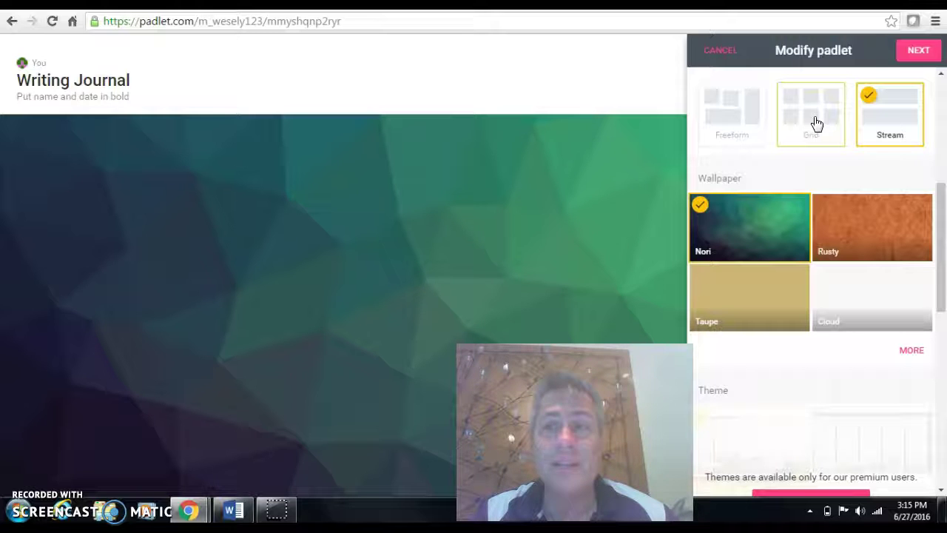
pyautogui.click(805, 120)
pyautogui.click(784, 110)
pyautogui.click(796, 117)
pyautogui.click(875, 136)
pyautogui.click(816, 126)
pyautogui.click(895, 136)
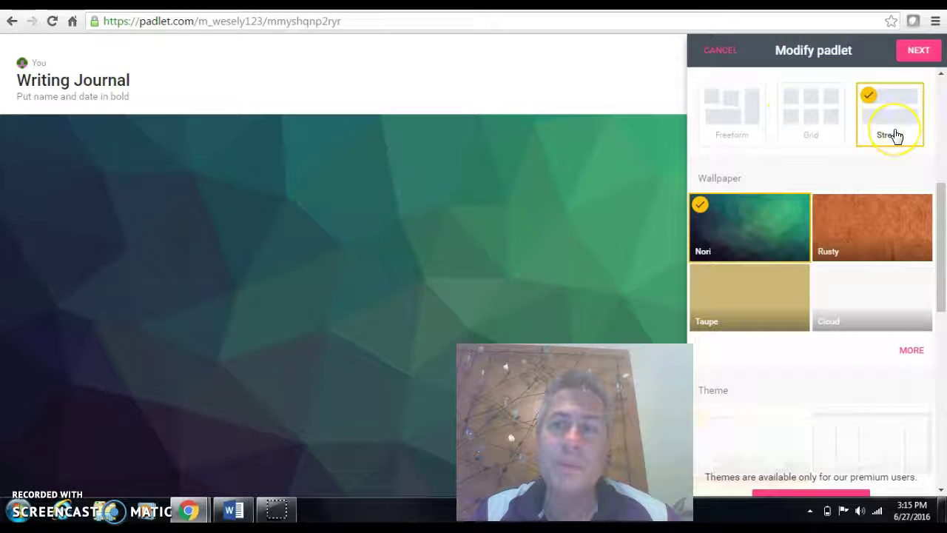
pyautogui.click(889, 129)
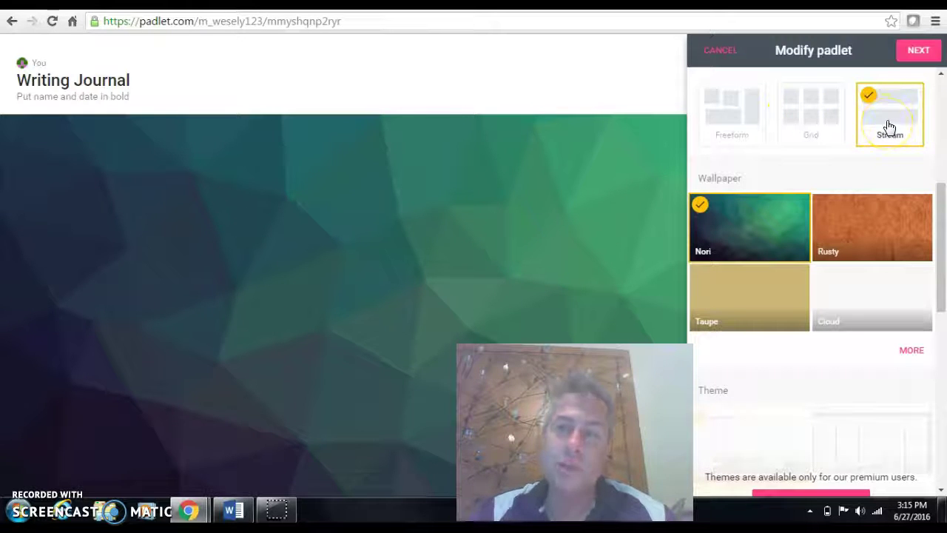
# Try the Rusty wallpaper, then upload the Penguins photo as a custom wallpaper
pyautogui.click(871, 253)
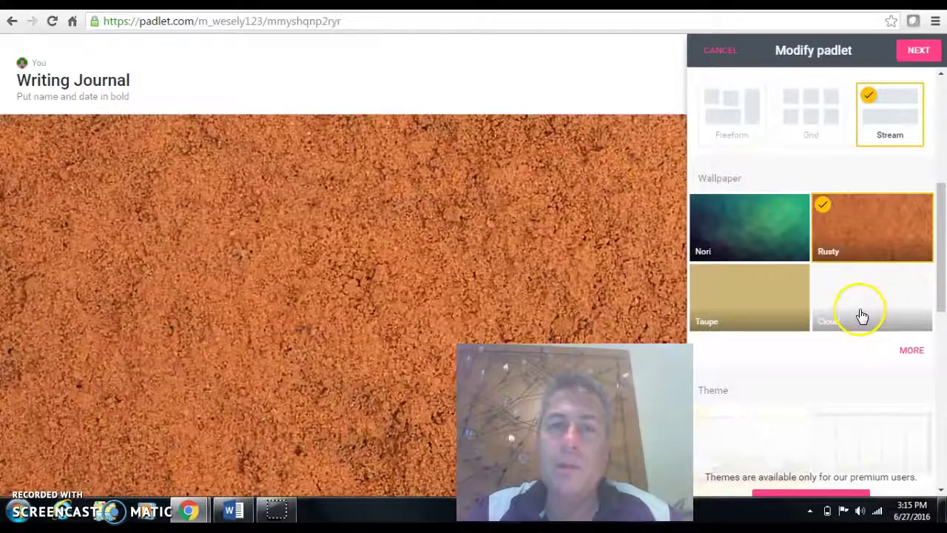
pyautogui.click(913, 350)
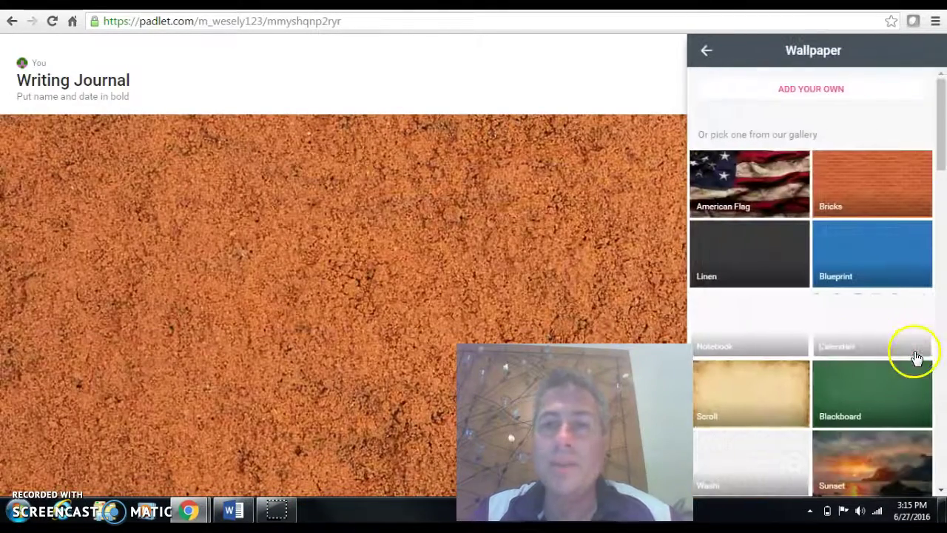
pyautogui.click(790, 90)
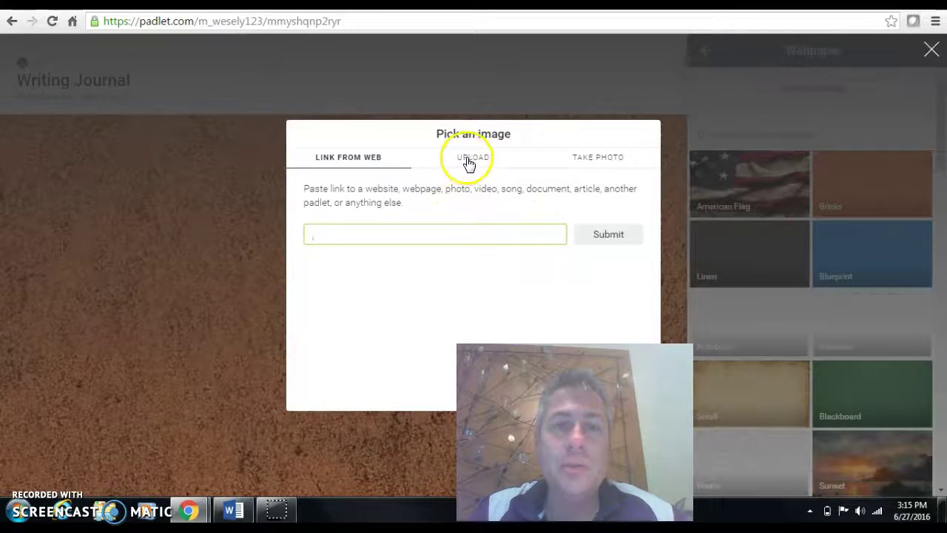
pyautogui.click(468, 159)
pyautogui.click(477, 306)
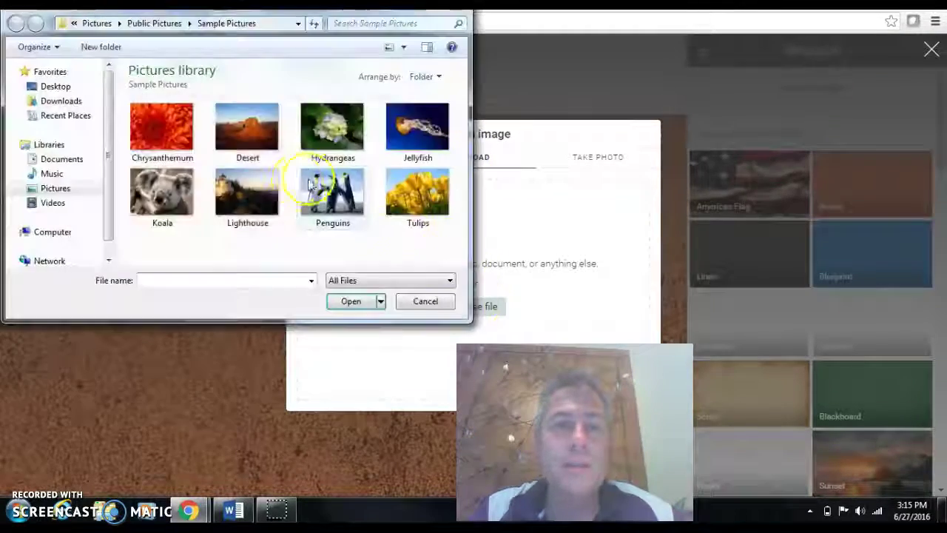
pyautogui.click(331, 193)
pyautogui.click(353, 301)
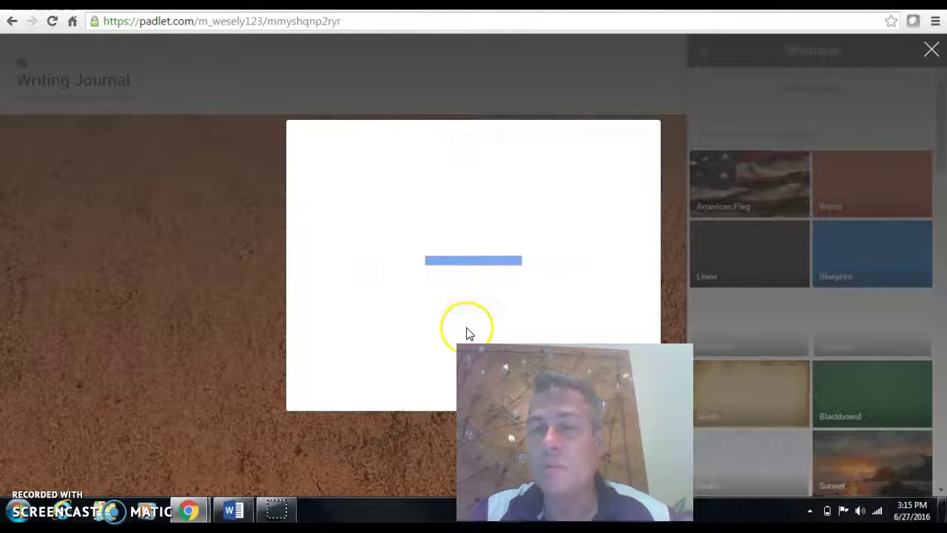
pyautogui.click(488, 290)
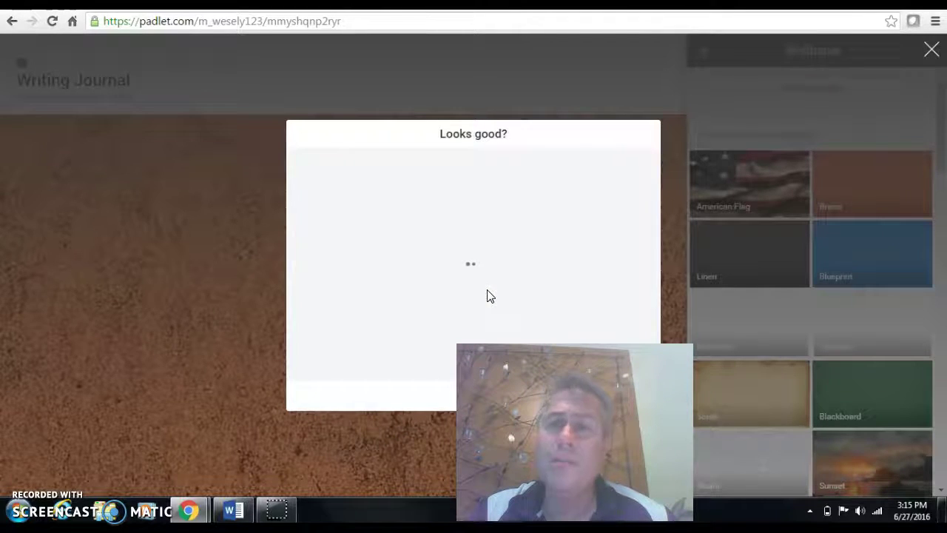
pyautogui.click(488, 236)
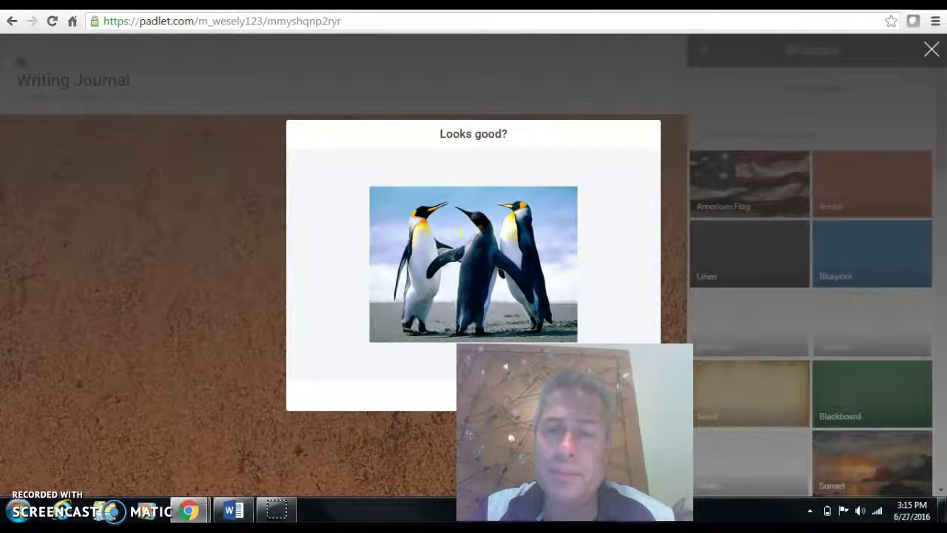
pyautogui.click(639, 327)
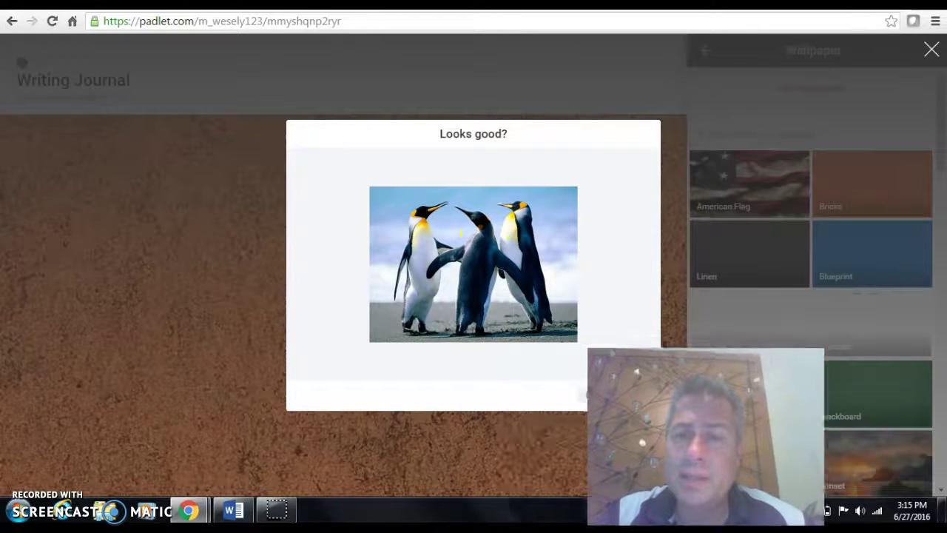
# Accept the Penguins photo as the wallpaper and return to the padlet settings
pyautogui.click(641, 394)
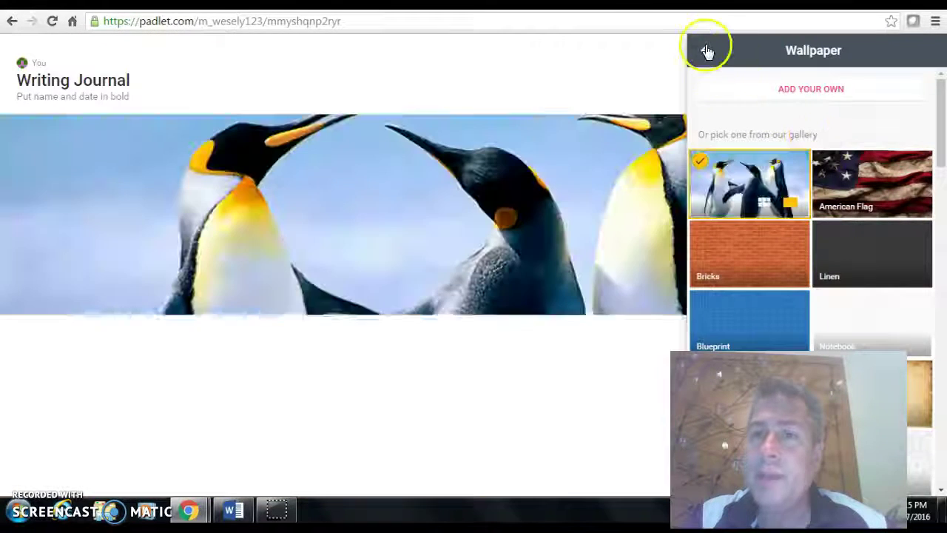
pyautogui.click(707, 51)
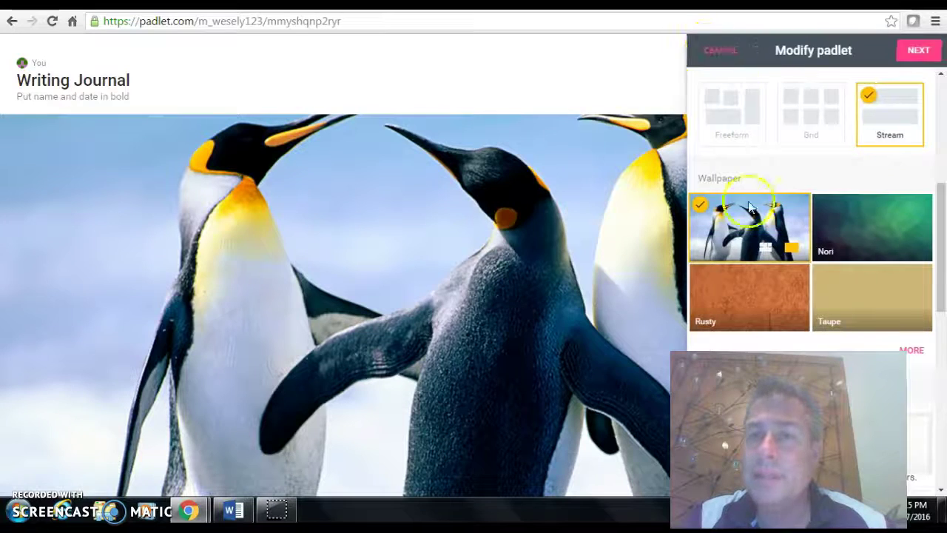
pyautogui.scroll(-5, 766, 248)
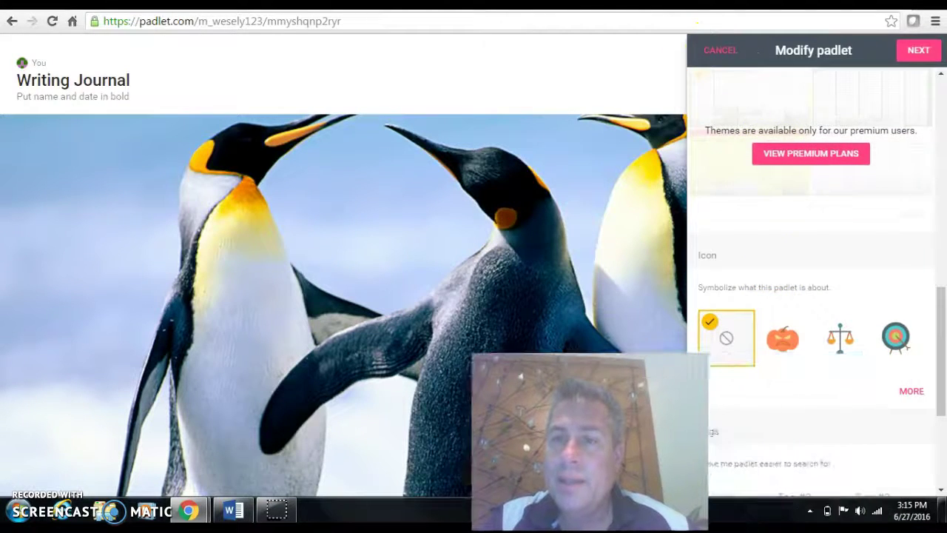
# Try the pumpkin icon, then upload the Penguins photo as the padlet's icon
pyautogui.click(782, 338)
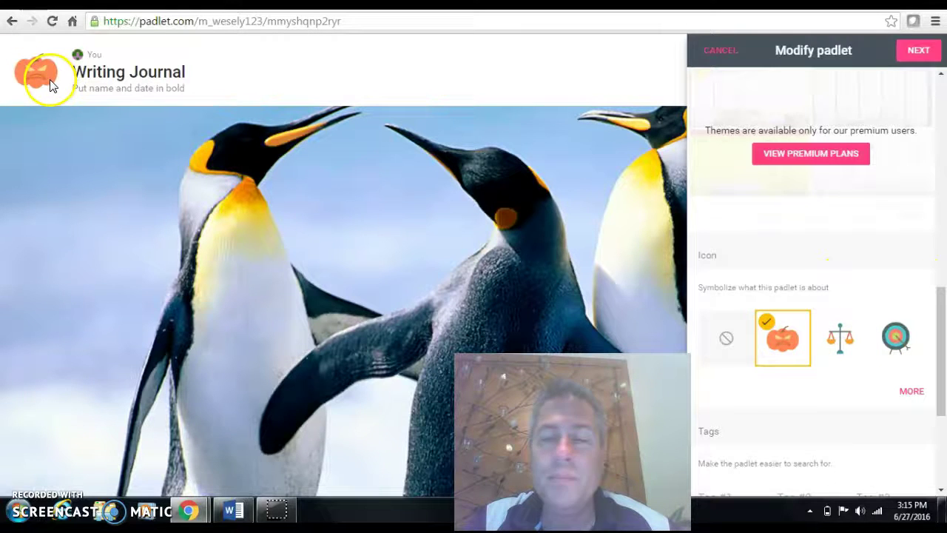
pyautogui.click(911, 391)
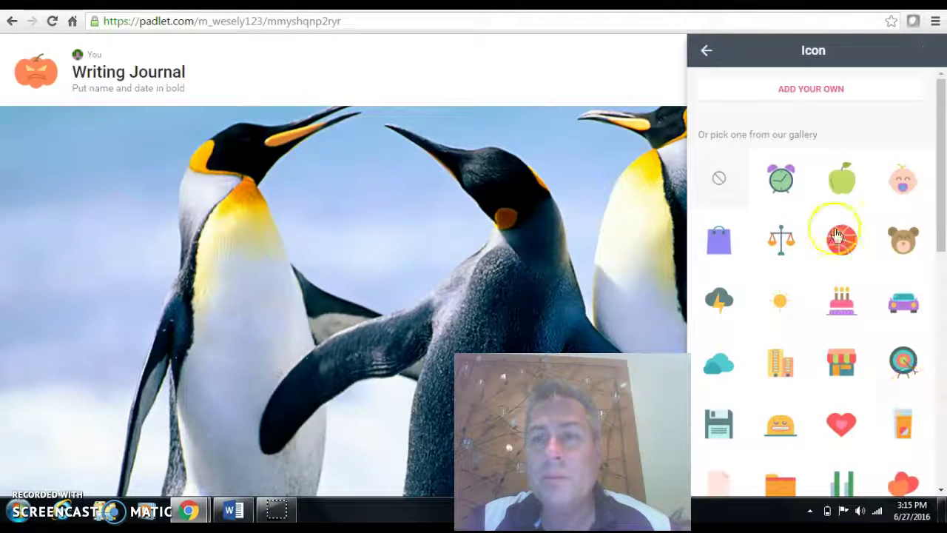
pyautogui.click(794, 95)
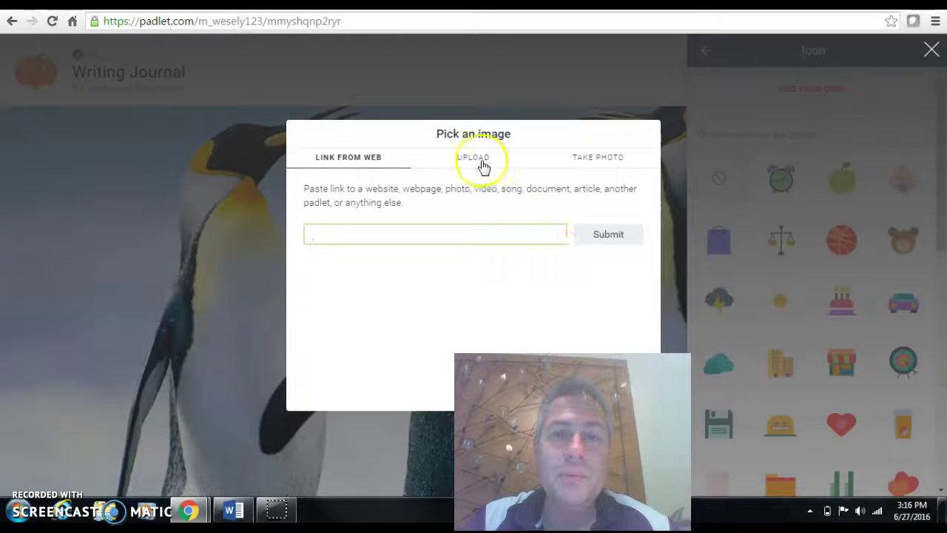
pyautogui.click(481, 161)
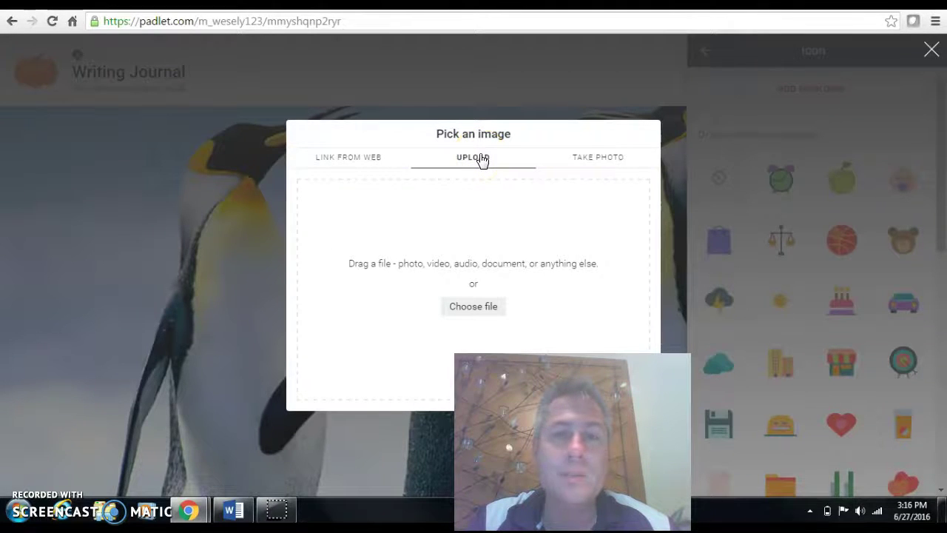
pyautogui.click(487, 170)
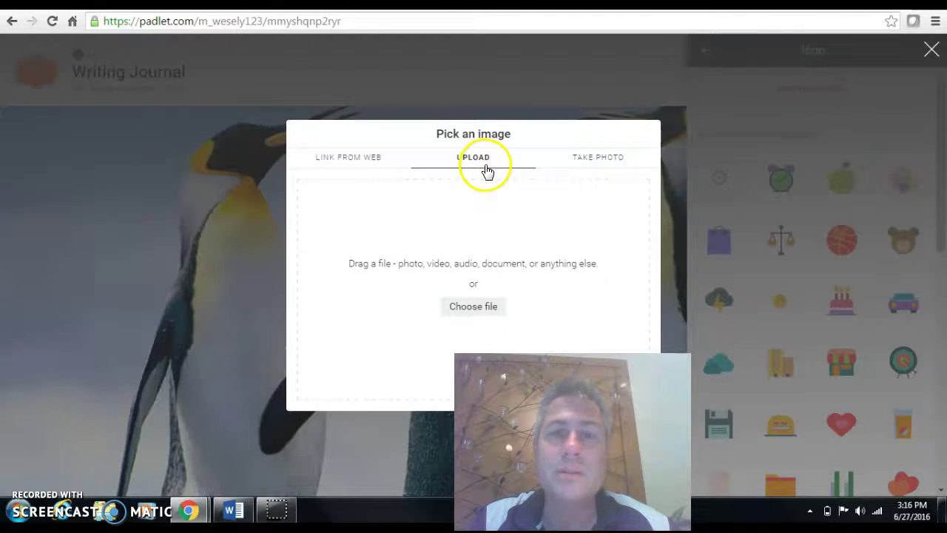
pyautogui.click(491, 315)
pyautogui.click(332, 206)
pyautogui.click(349, 307)
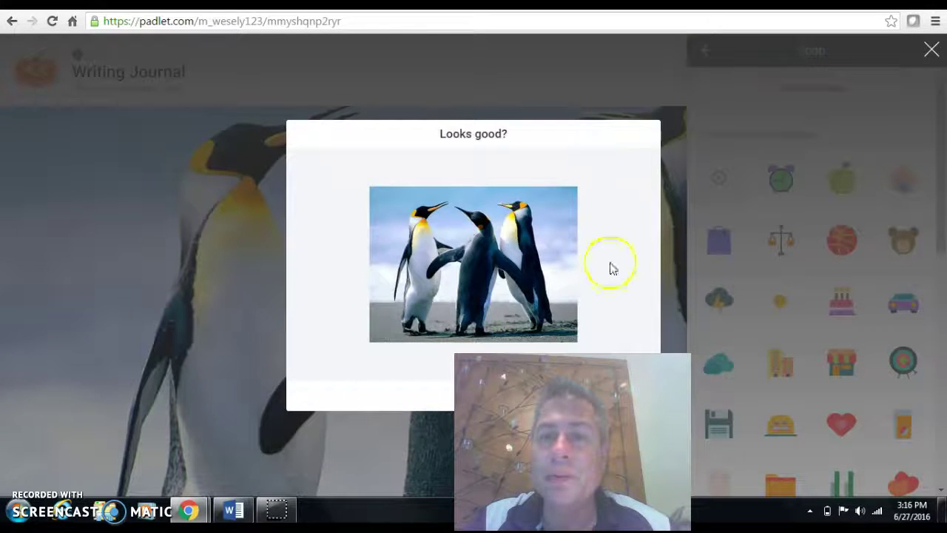
pyautogui.click(641, 397)
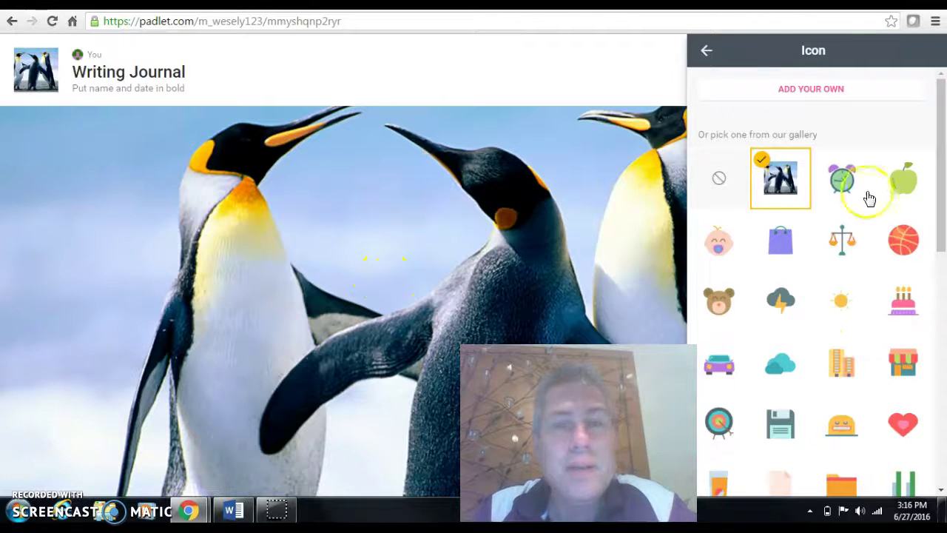
pyautogui.click(708, 52)
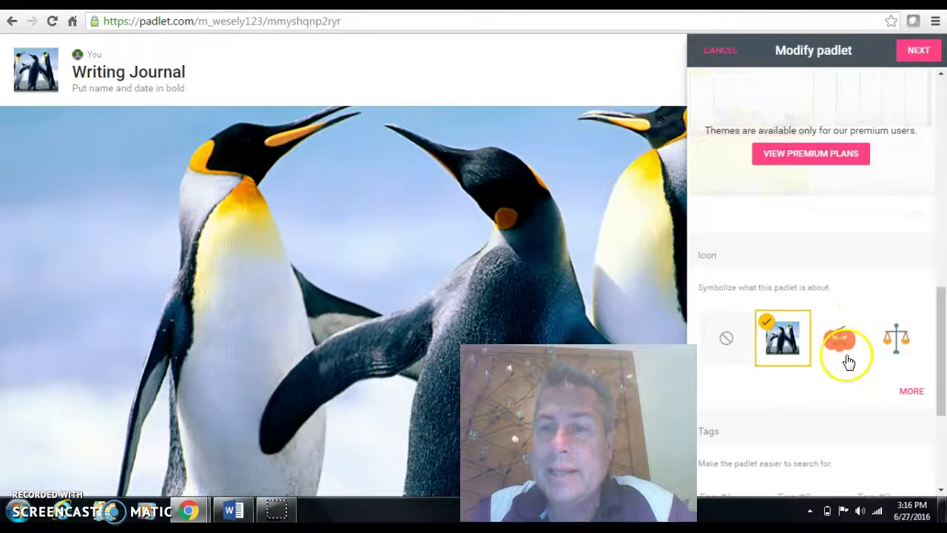
pyautogui.scroll(-3, 832, 385)
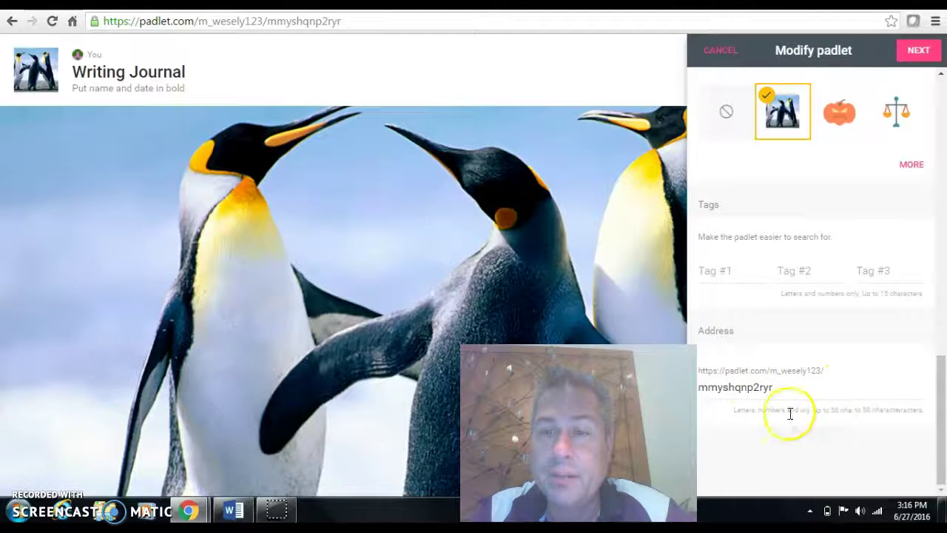
# In People & Privacy, try Private and Password protected, then settle on Secret
pyautogui.click(921, 52)
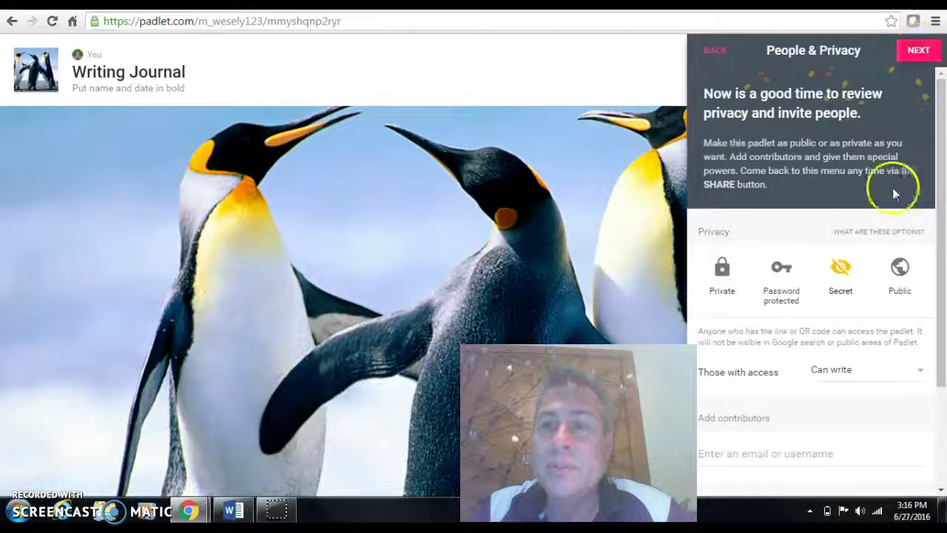
pyautogui.scroll(-2, 892, 208)
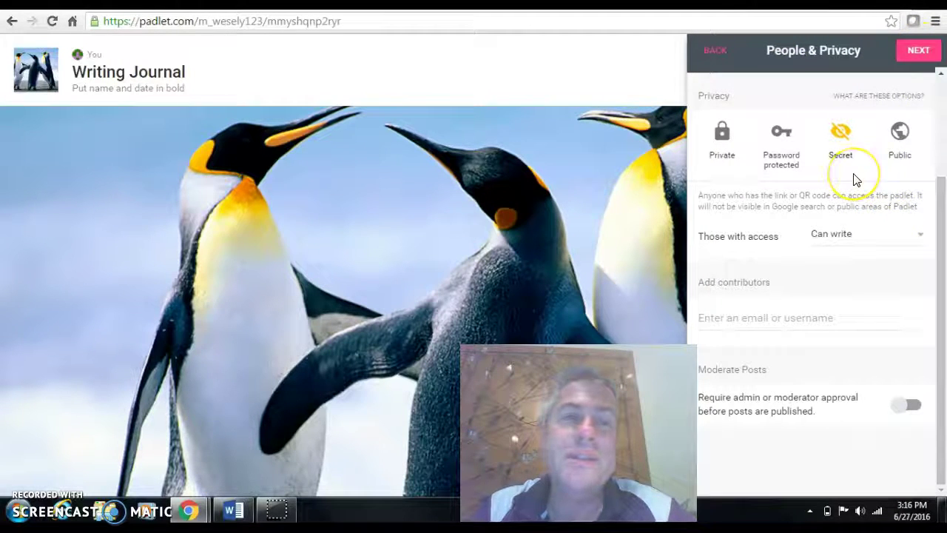
pyautogui.click(723, 147)
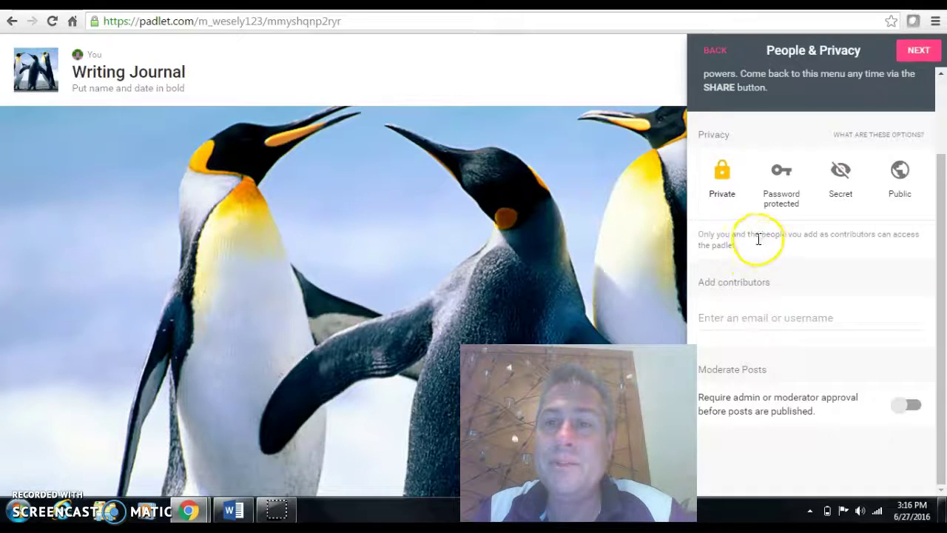
pyautogui.click(783, 201)
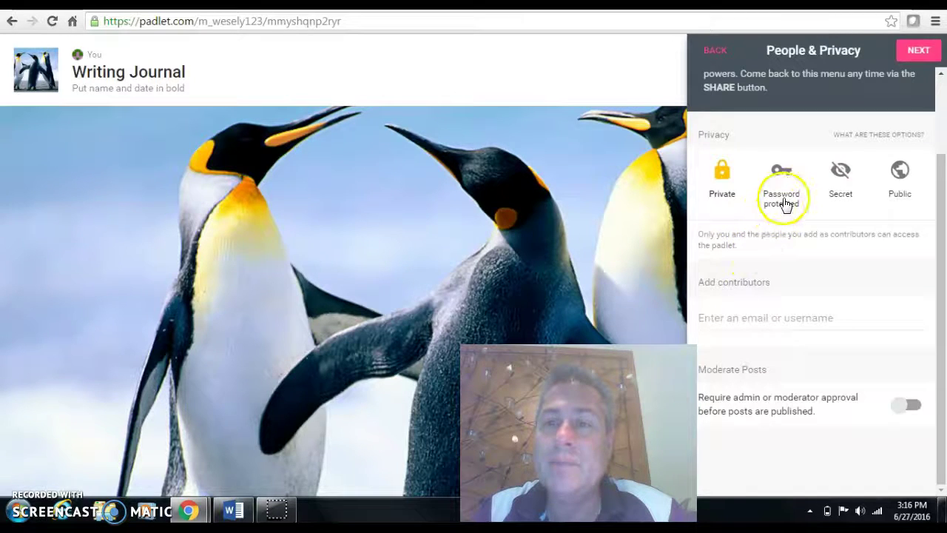
pyautogui.click(845, 197)
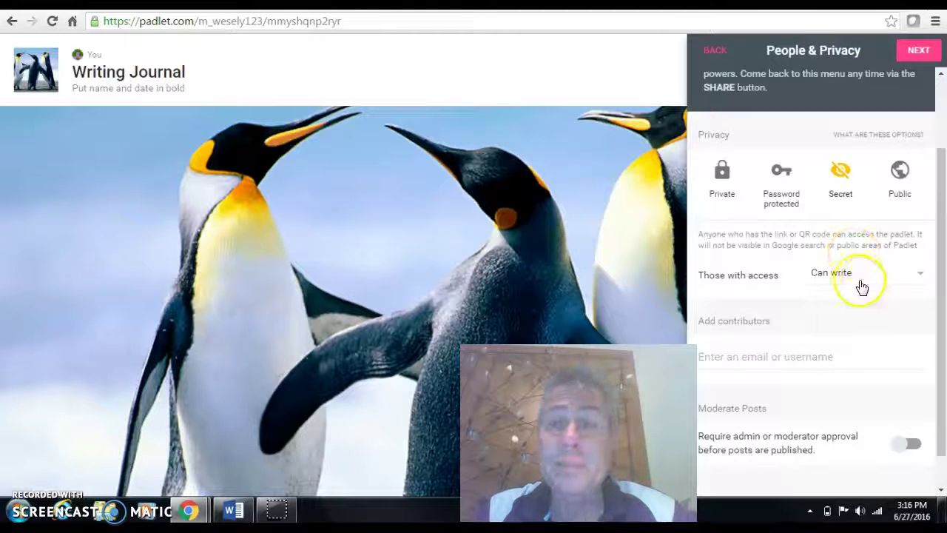
pyautogui.scroll(-1, 850, 284)
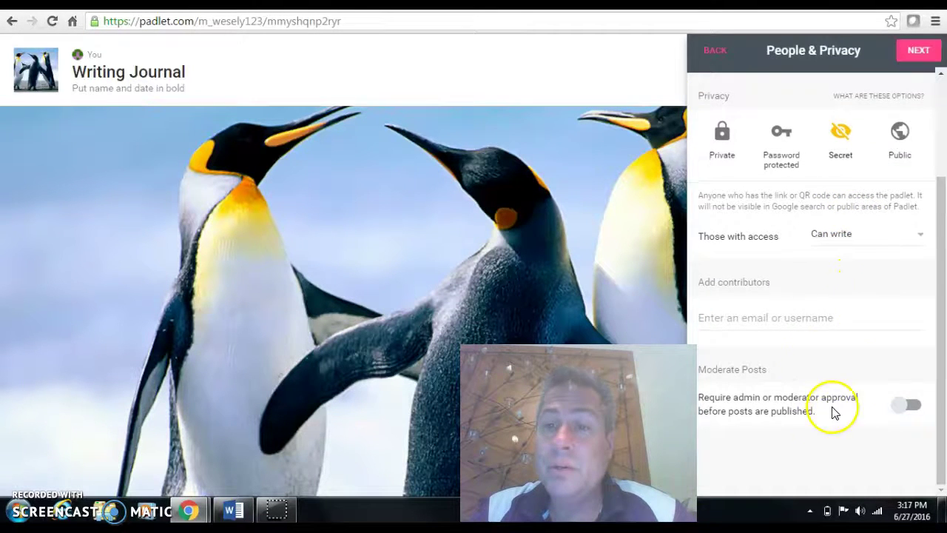
# Change the 'Those with access' permission from Can write to Can moderate
pyautogui.click(904, 242)
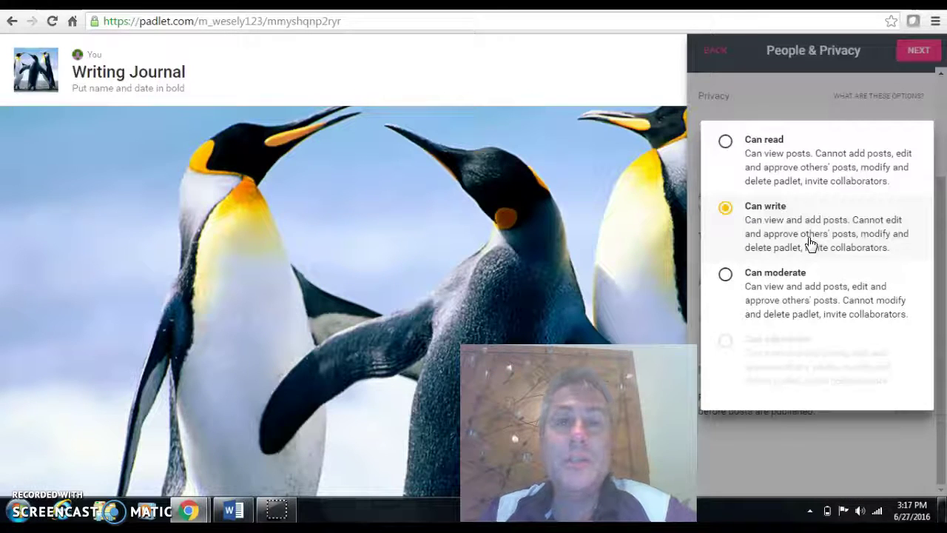
pyautogui.click(777, 271)
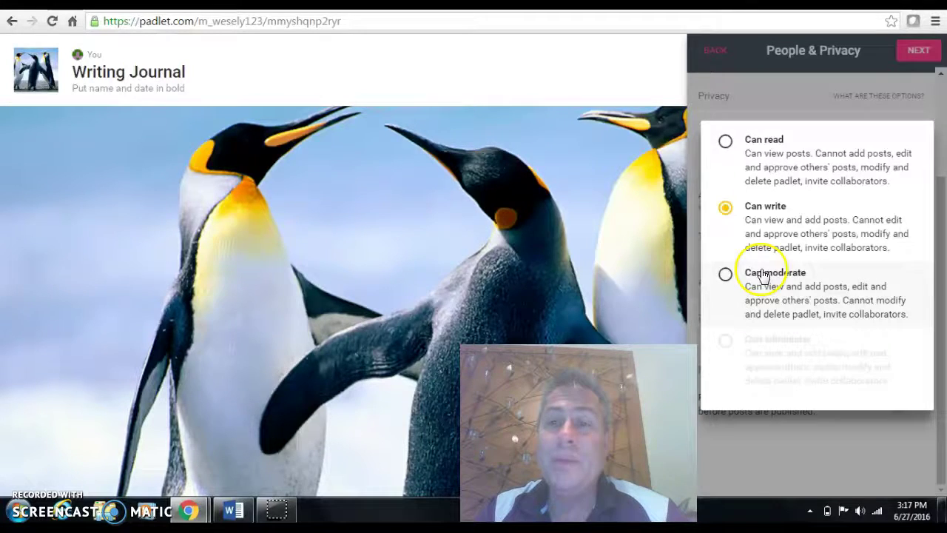
pyautogui.click(724, 274)
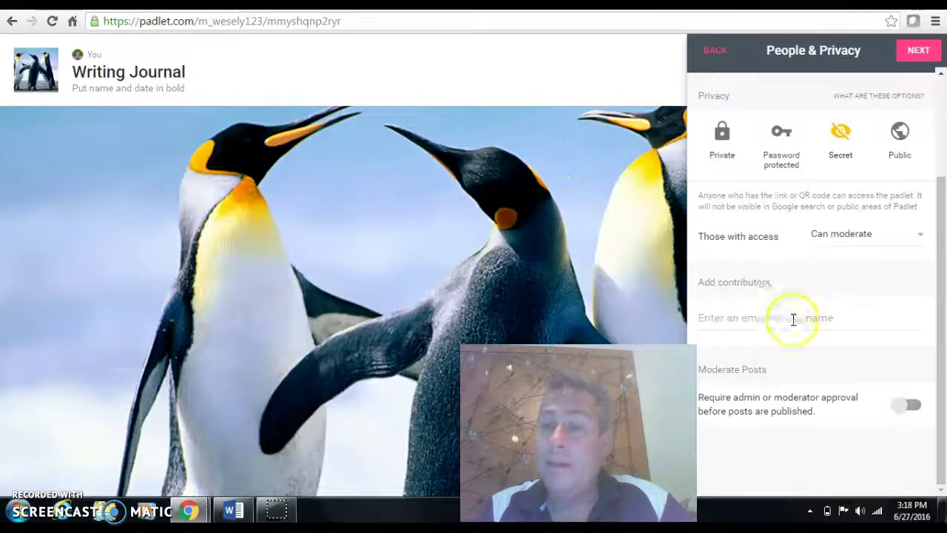
# Complete the setup and close the side panel to reveal the Writing Journal board
pyautogui.click(916, 52)
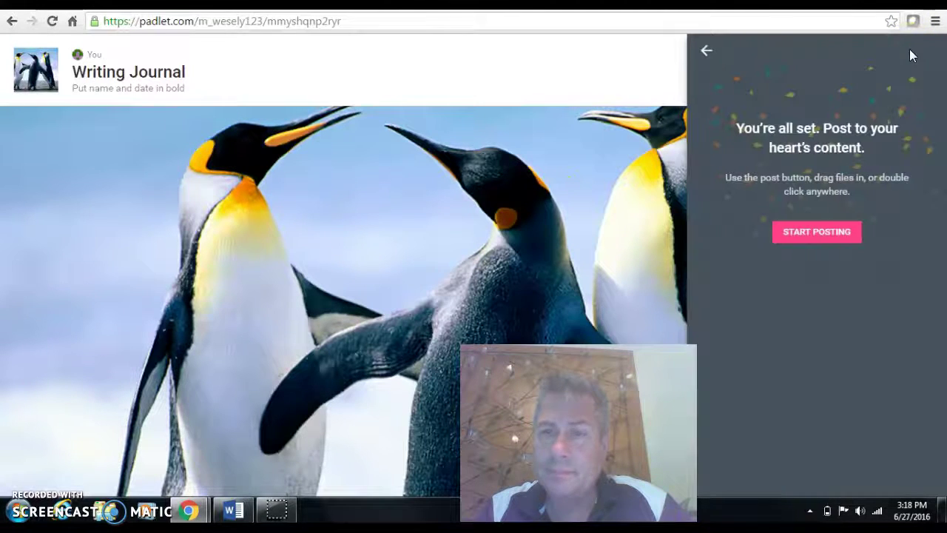
pyautogui.click(834, 235)
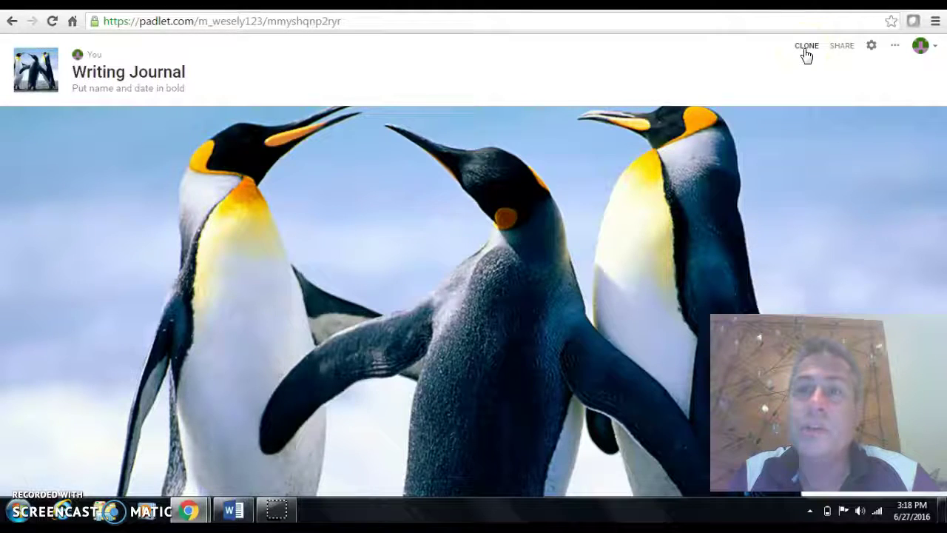
# Make repeated copies of the Writing Journal padlet without posts
pyautogui.click(806, 47)
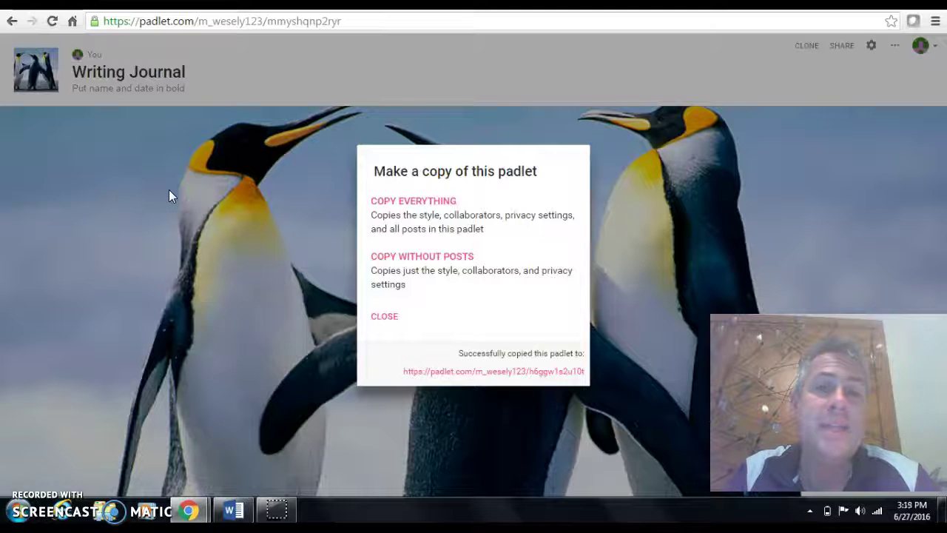
pyautogui.click(419, 205)
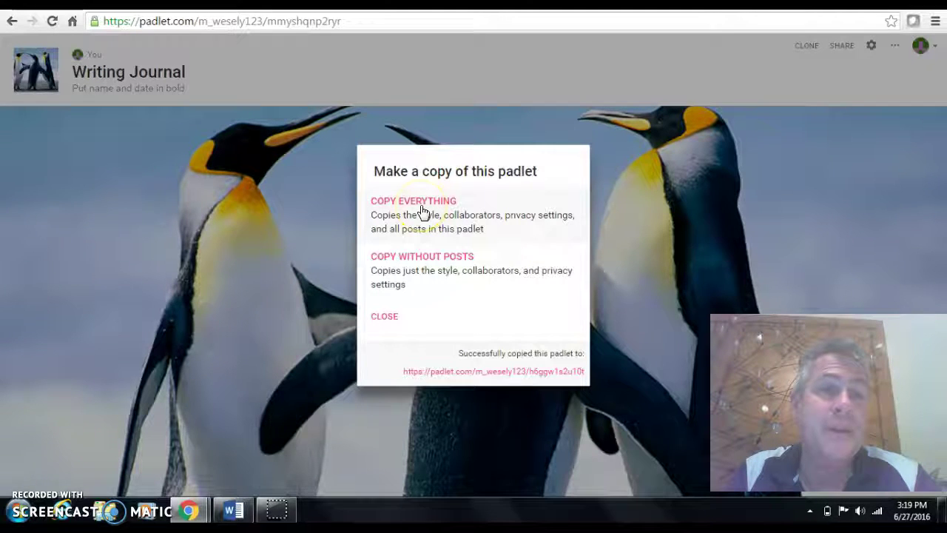
pyautogui.click(336, 201)
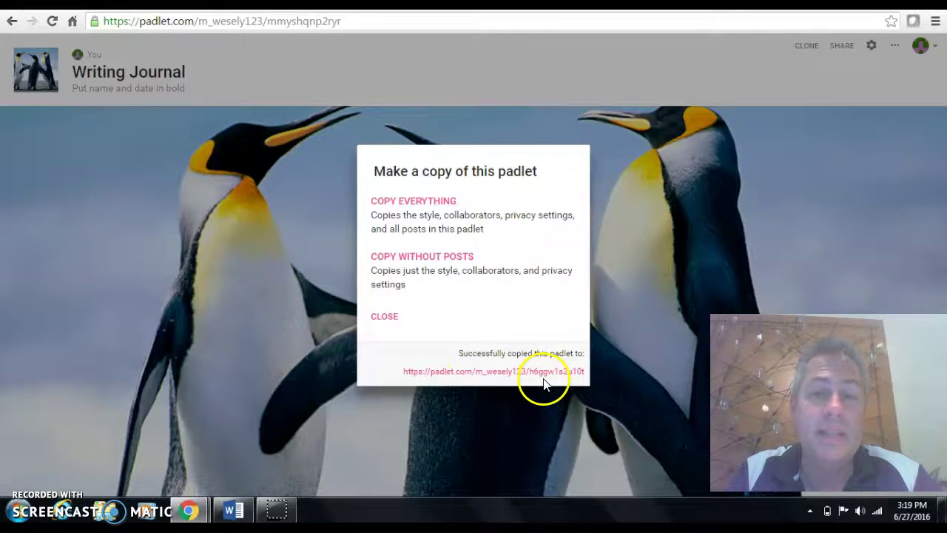
pyautogui.click(431, 259)
pyautogui.click(429, 259)
pyautogui.click(428, 256)
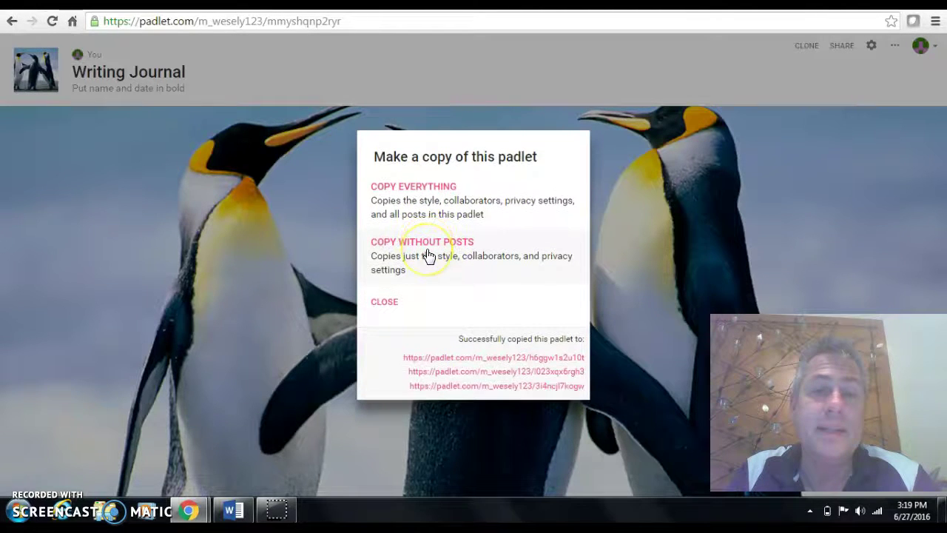
pyautogui.doubleClick(429, 253)
pyautogui.click(427, 252)
pyautogui.click(425, 236)
pyautogui.click(424, 231)
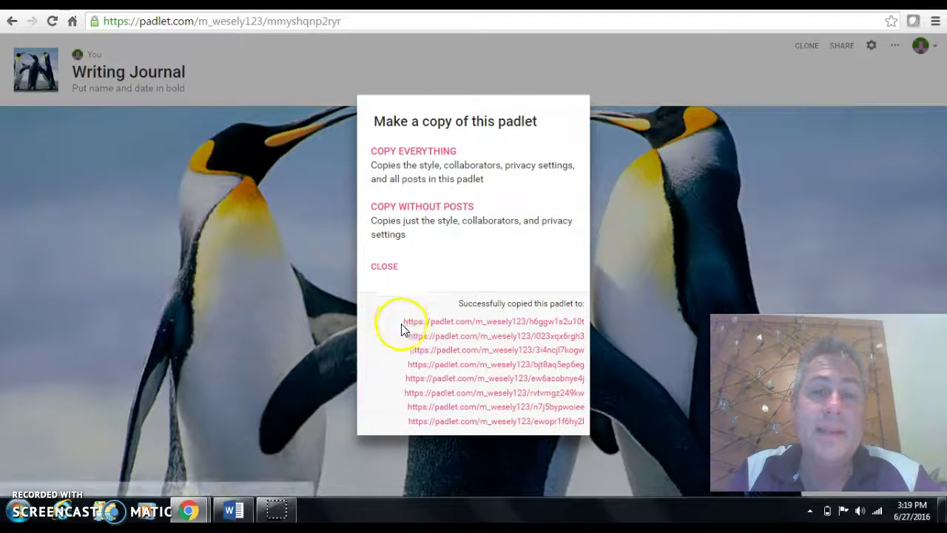
# Select and copy the list of eight new padlet copy links
pyautogui.moveTo(402, 319); pyautogui.dragTo(587, 417)
pyautogui.rightClick(497, 356)
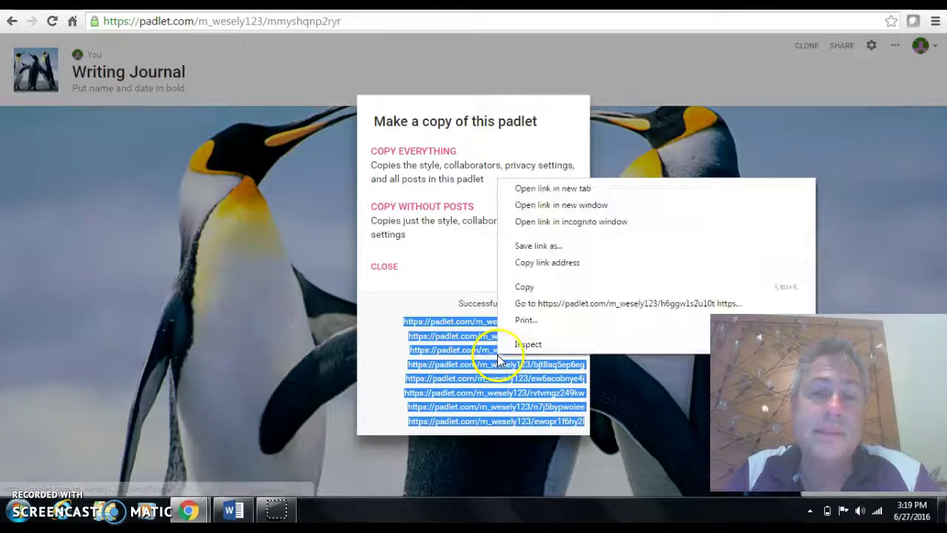
pyautogui.click(546, 290)
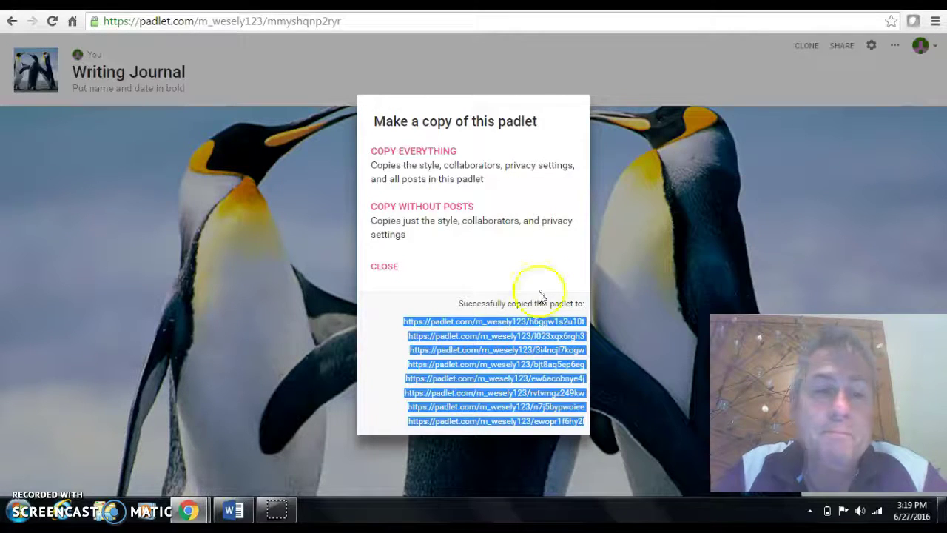
# Paste the copied padlet links into the Word document and make all text 18 pt
pyautogui.click(234, 510)
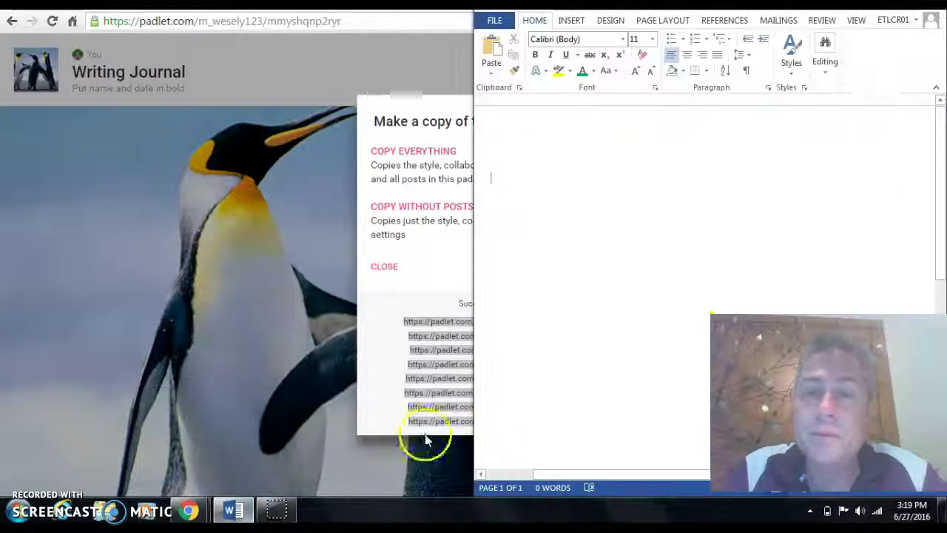
pyautogui.rightClick(640, 175)
pyautogui.click(689, 235)
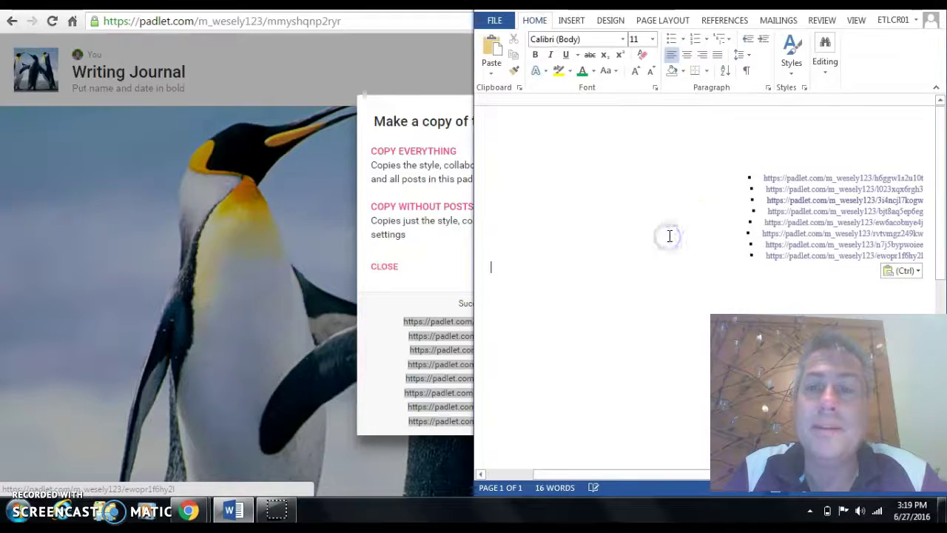
pyautogui.hotkey('ctrl', 'a')
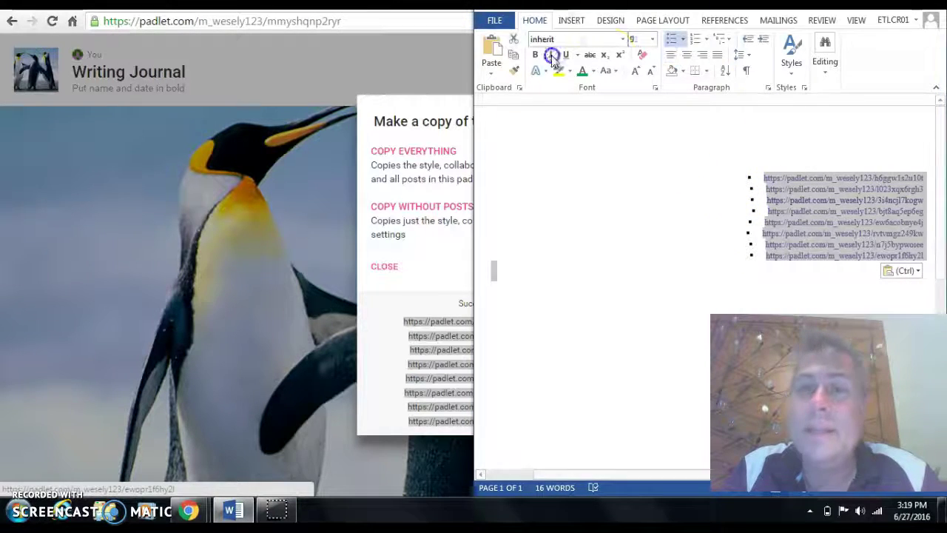
pyautogui.click(652, 39)
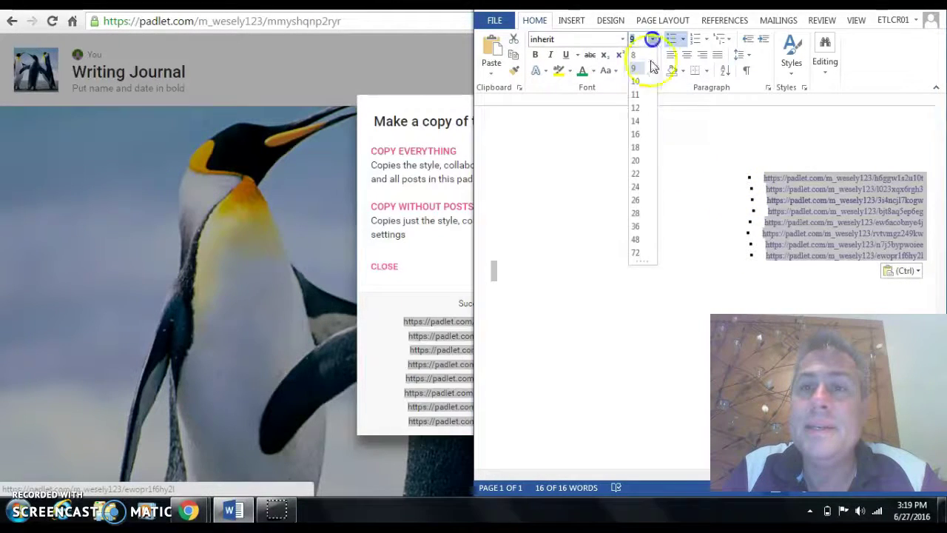
pyautogui.click(635, 147)
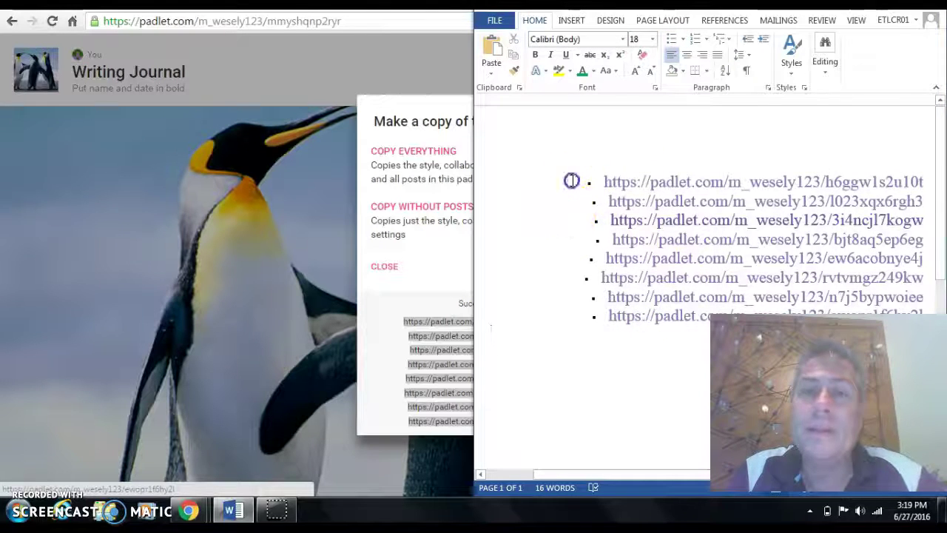
# Label the first two links '1-' and '2-'
pyautogui.click(574, 183)
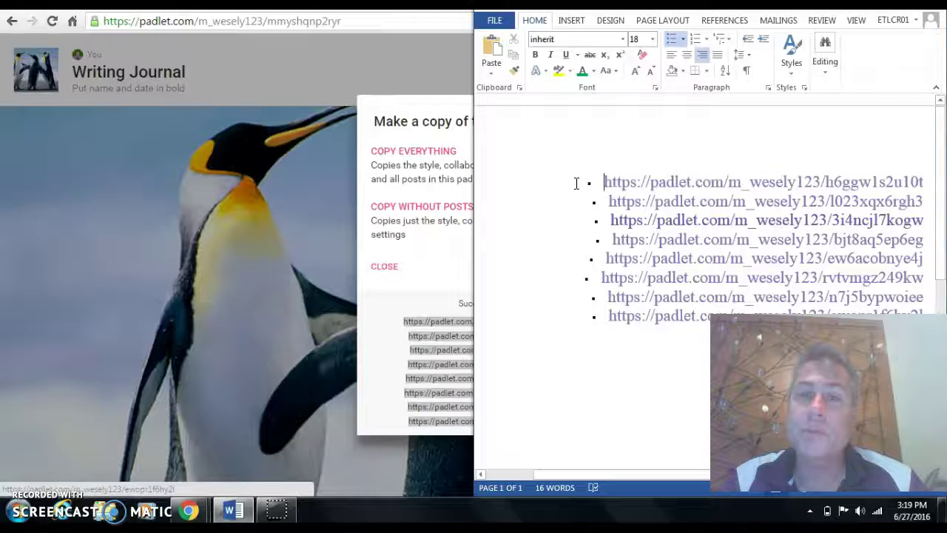
pyautogui.write('1-')
pyautogui.click(605, 202)
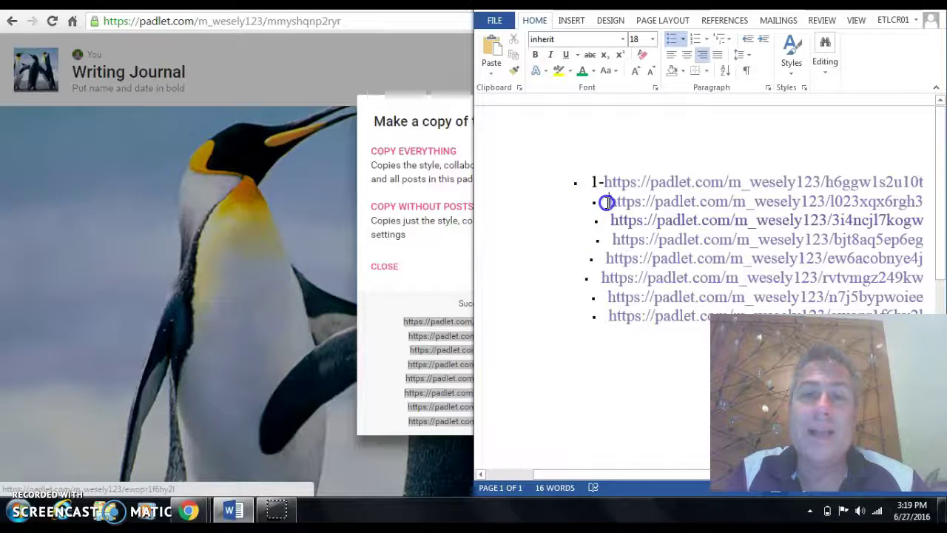
pyautogui.write('2-')
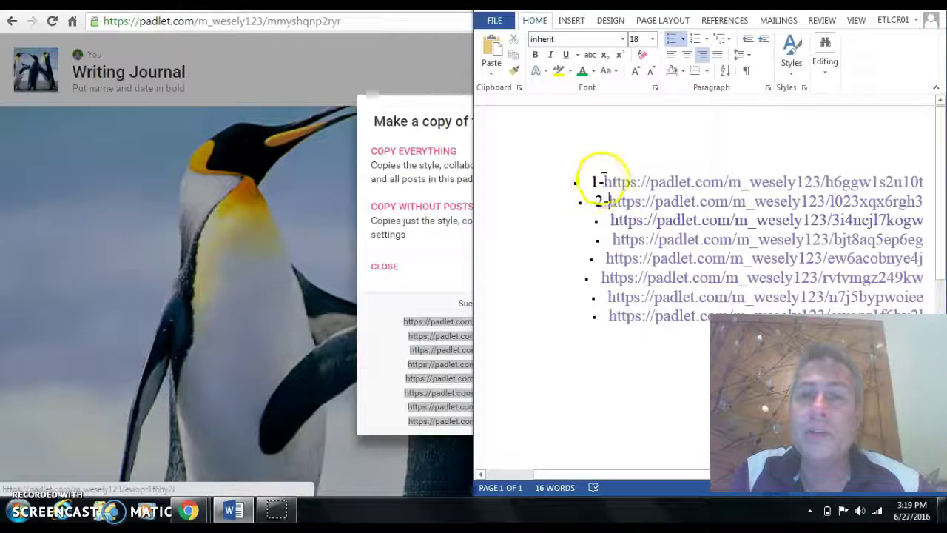
pyautogui.click(605, 177)
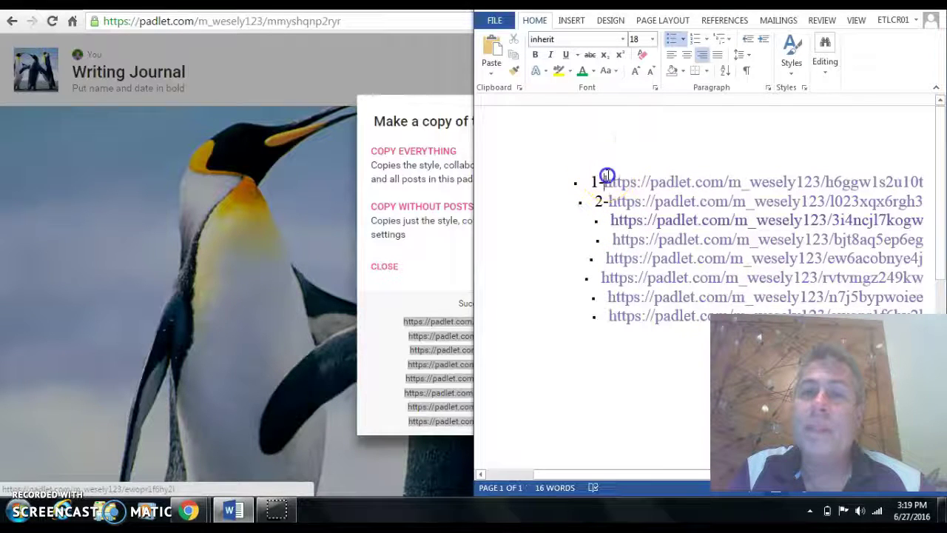
pyautogui.moveTo(606, 178); pyautogui.dragTo(938, 182)
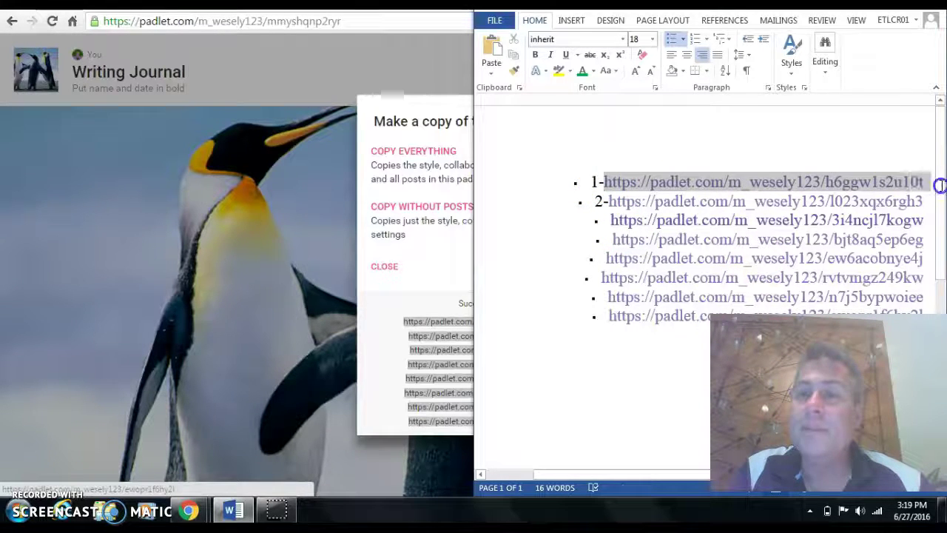
pyautogui.rightClick(873, 185)
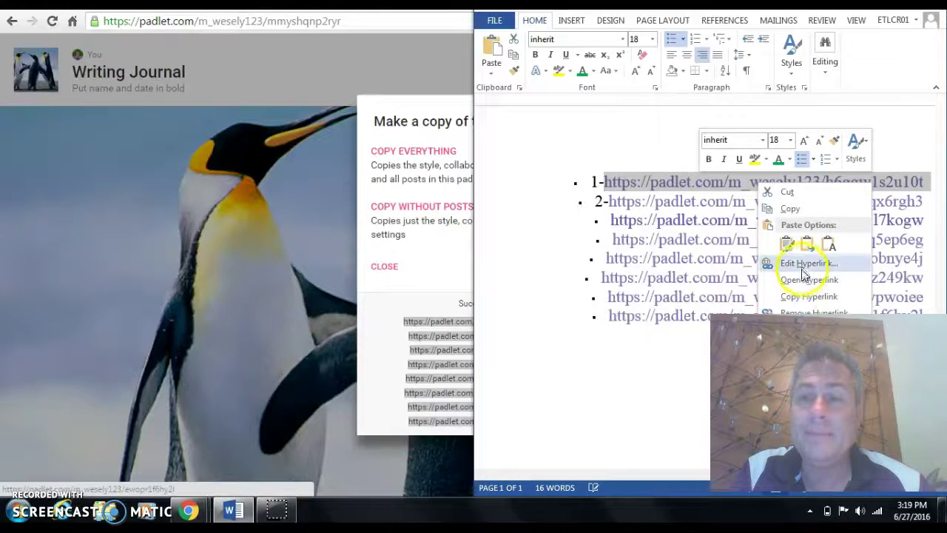
pyautogui.click(812, 295)
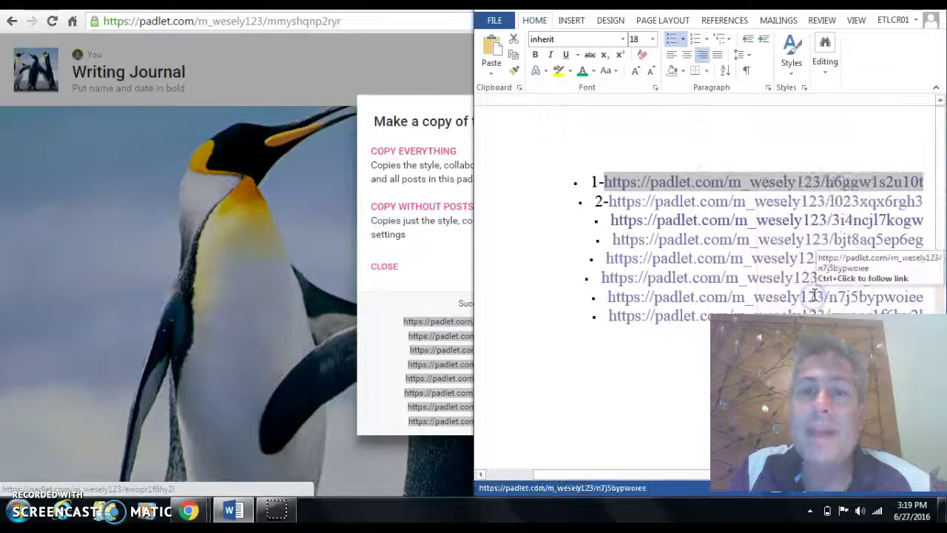
pyautogui.click(684, 246)
pyautogui.click(629, 202)
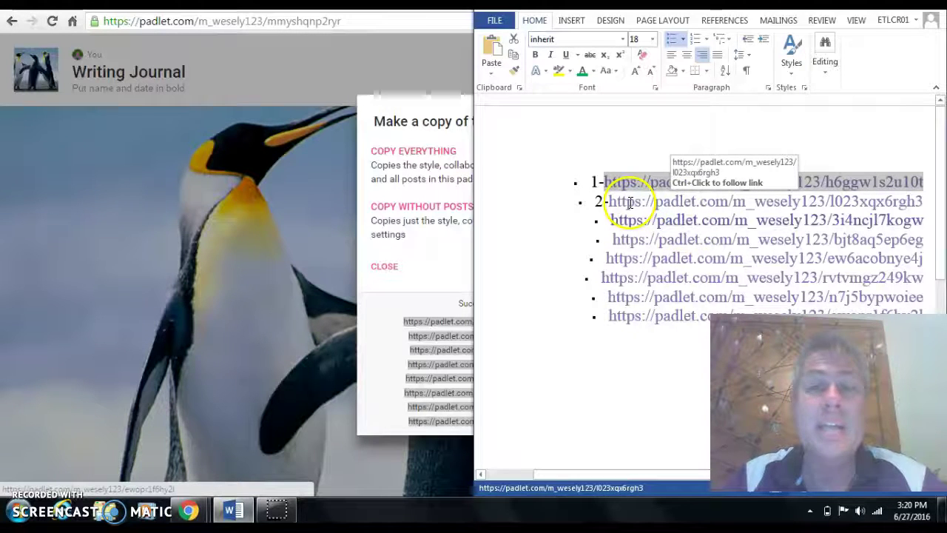
pyautogui.click(605, 201)
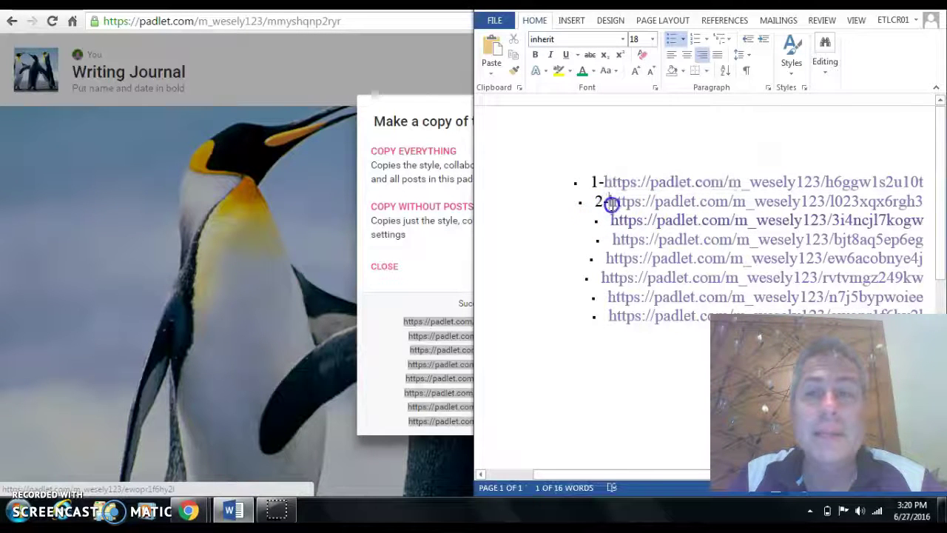
pyautogui.click(904, 207)
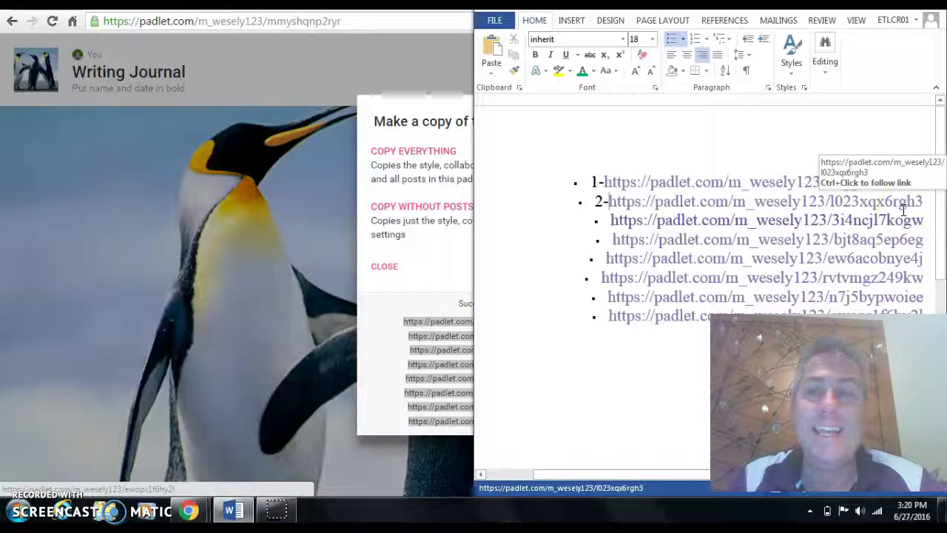
pyautogui.click(891, 204)
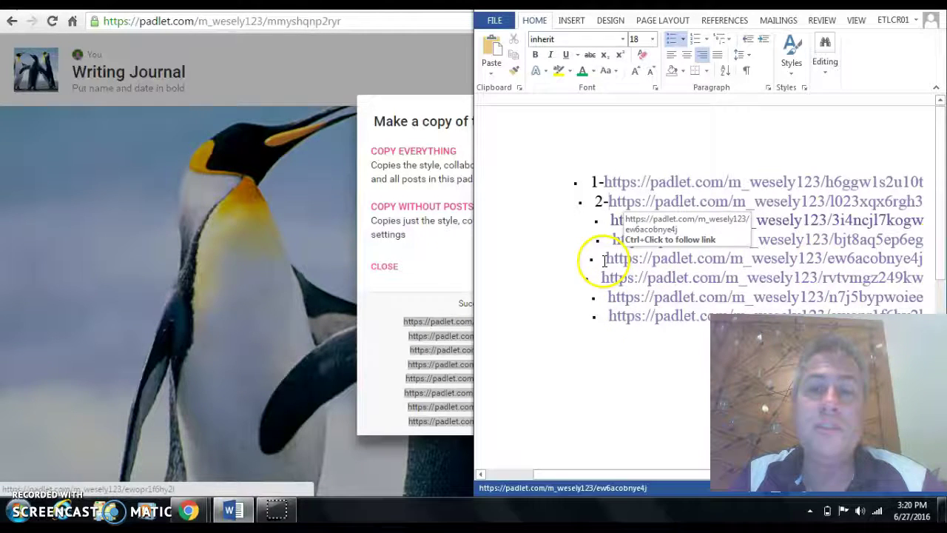
pyautogui.moveTo(605, 260); pyautogui.dragTo(941, 257)
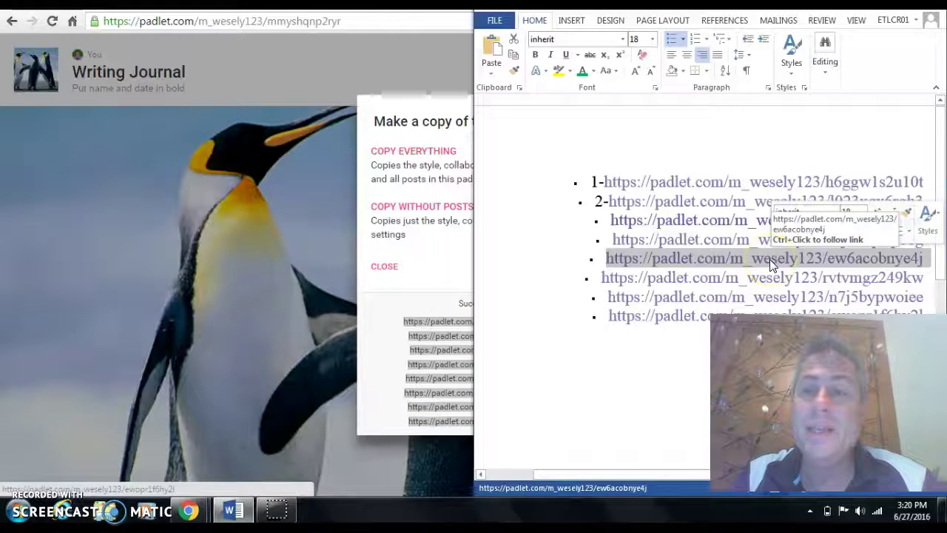
pyautogui.click(590, 379)
pyautogui.click(604, 378)
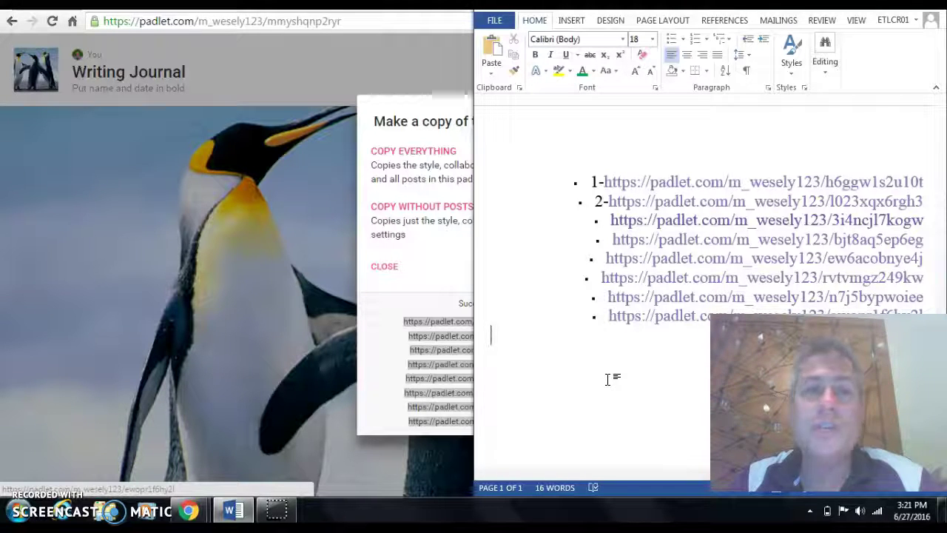
# Put the cursor in the third link, then go back to the Writing Journal padlet in Chrome
pyautogui.click(635, 351)
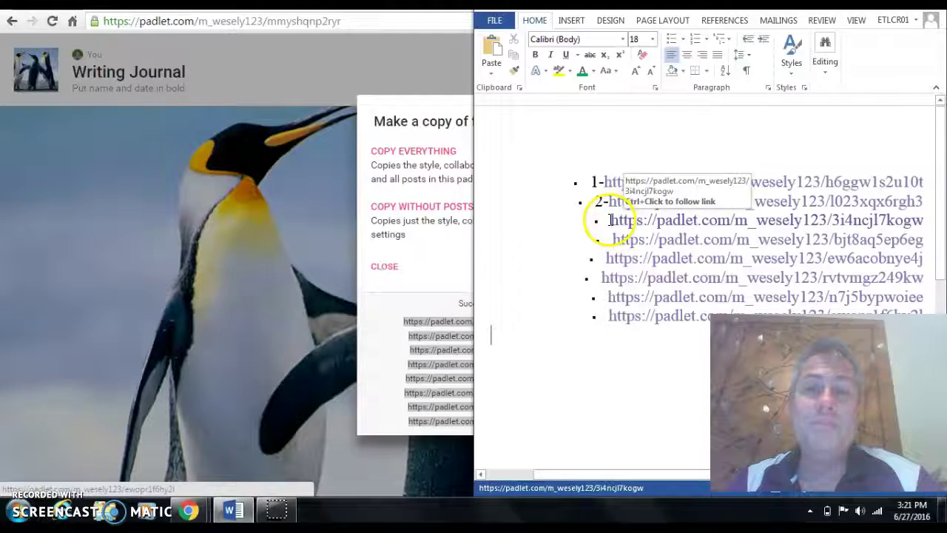
pyautogui.click(611, 221)
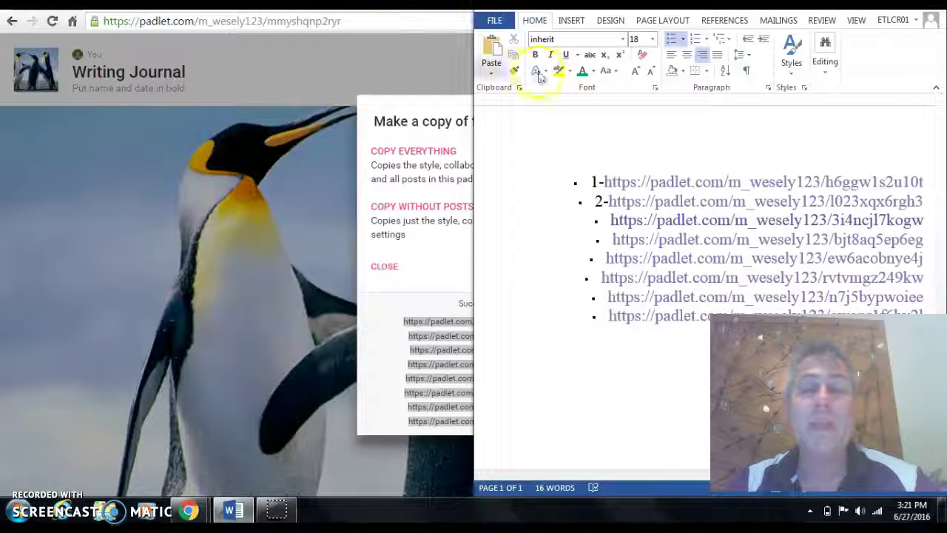
pyautogui.click(381, 53)
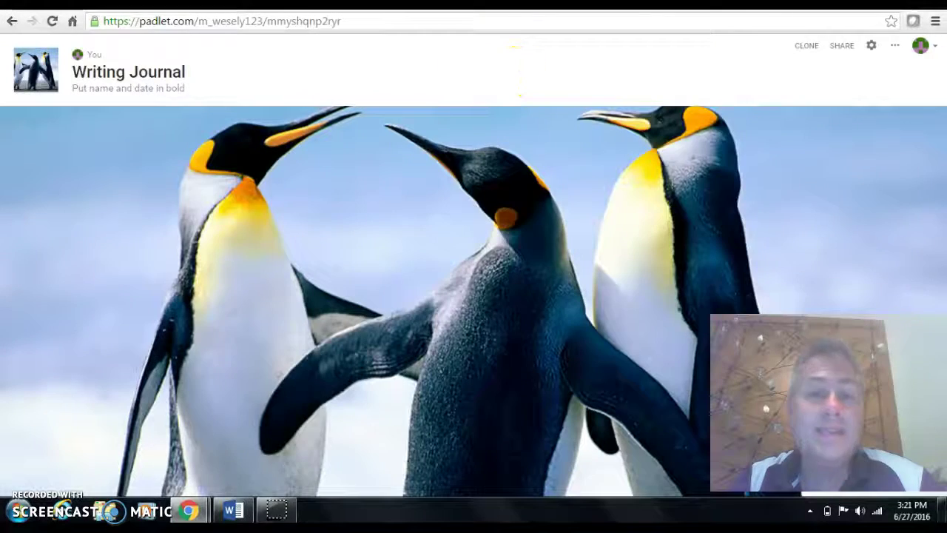